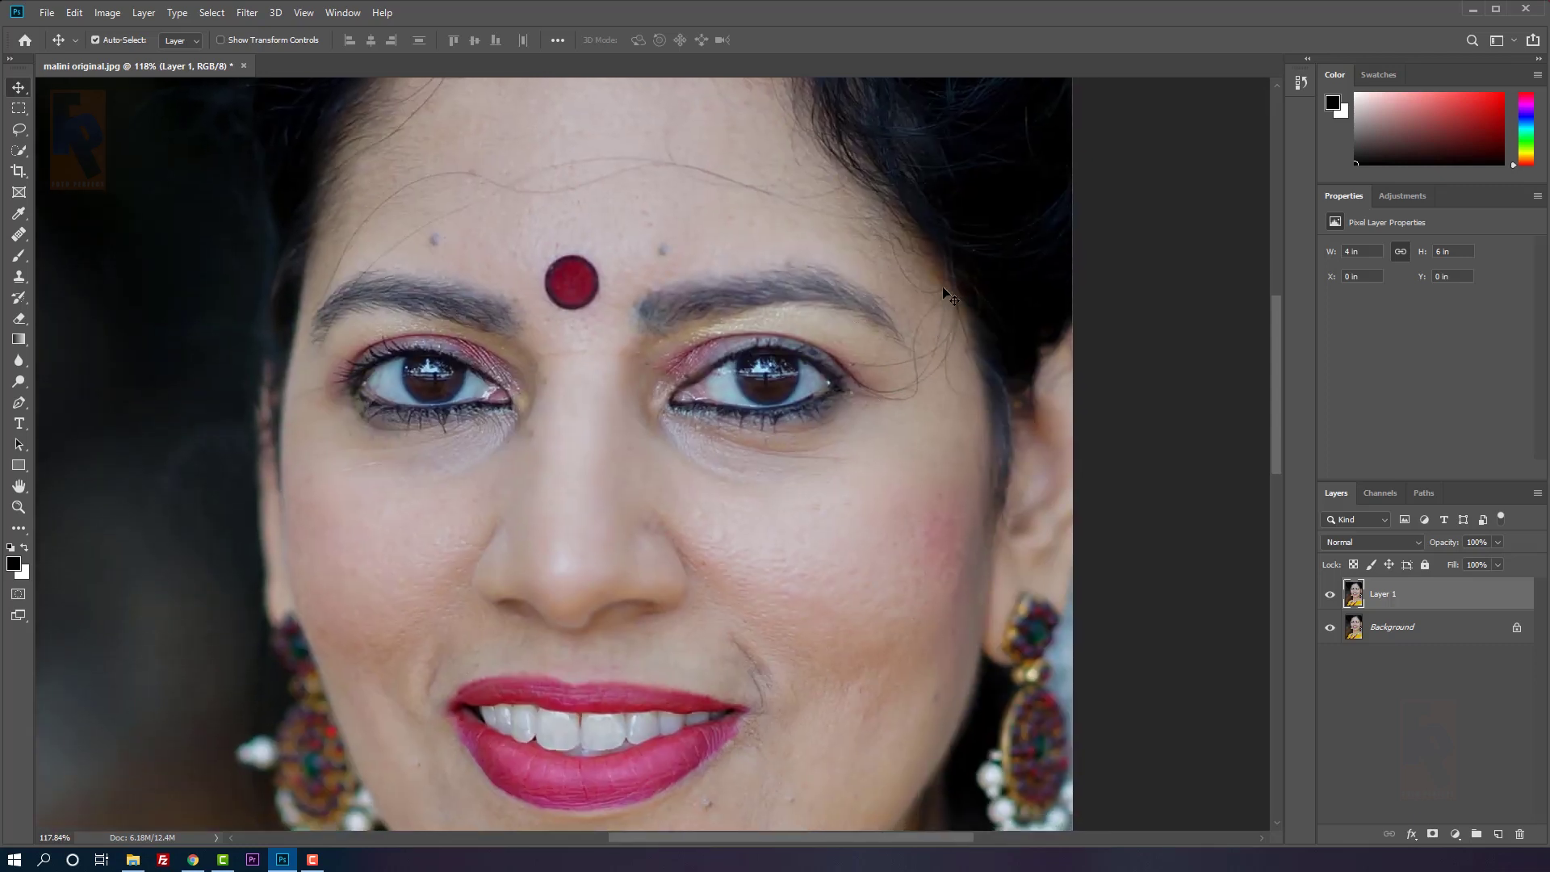
Remove the two dark forehead spots and the mark between the eyebrows on Layer 1 with the Spot Healing Brush at size 25
{"action": "left_click_drag", "start_coordinate": [802, 640], "coordinate": [791, 336]}
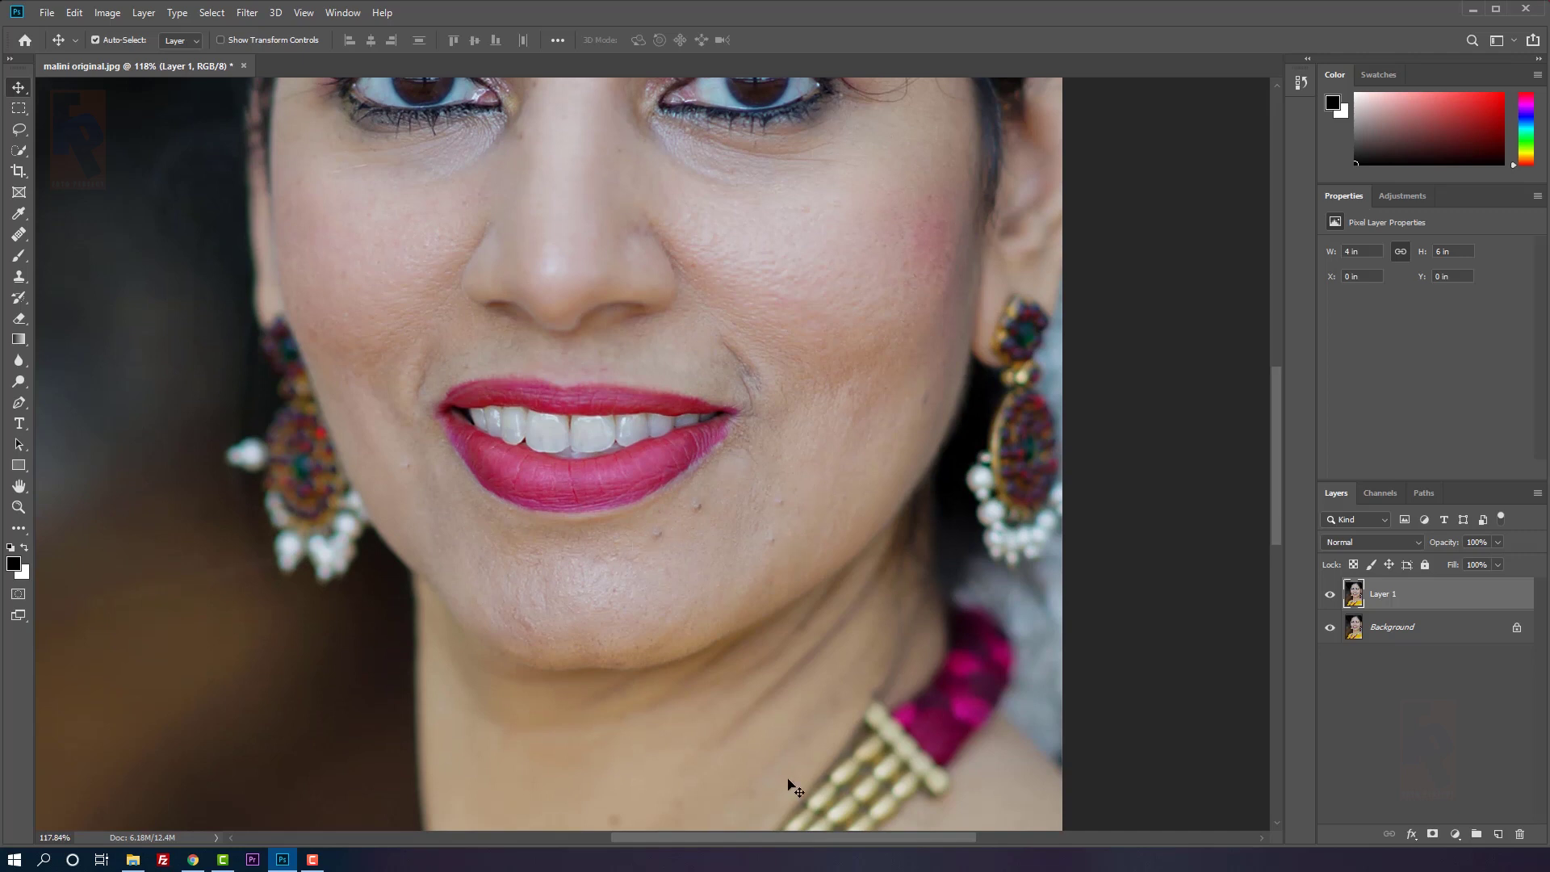
{"action": "left_click_drag", "start_coordinate": [773, 748], "coordinate": [809, 446]}
{"action": "left_click_drag", "start_coordinate": [688, 291], "coordinate": [666, 796]}
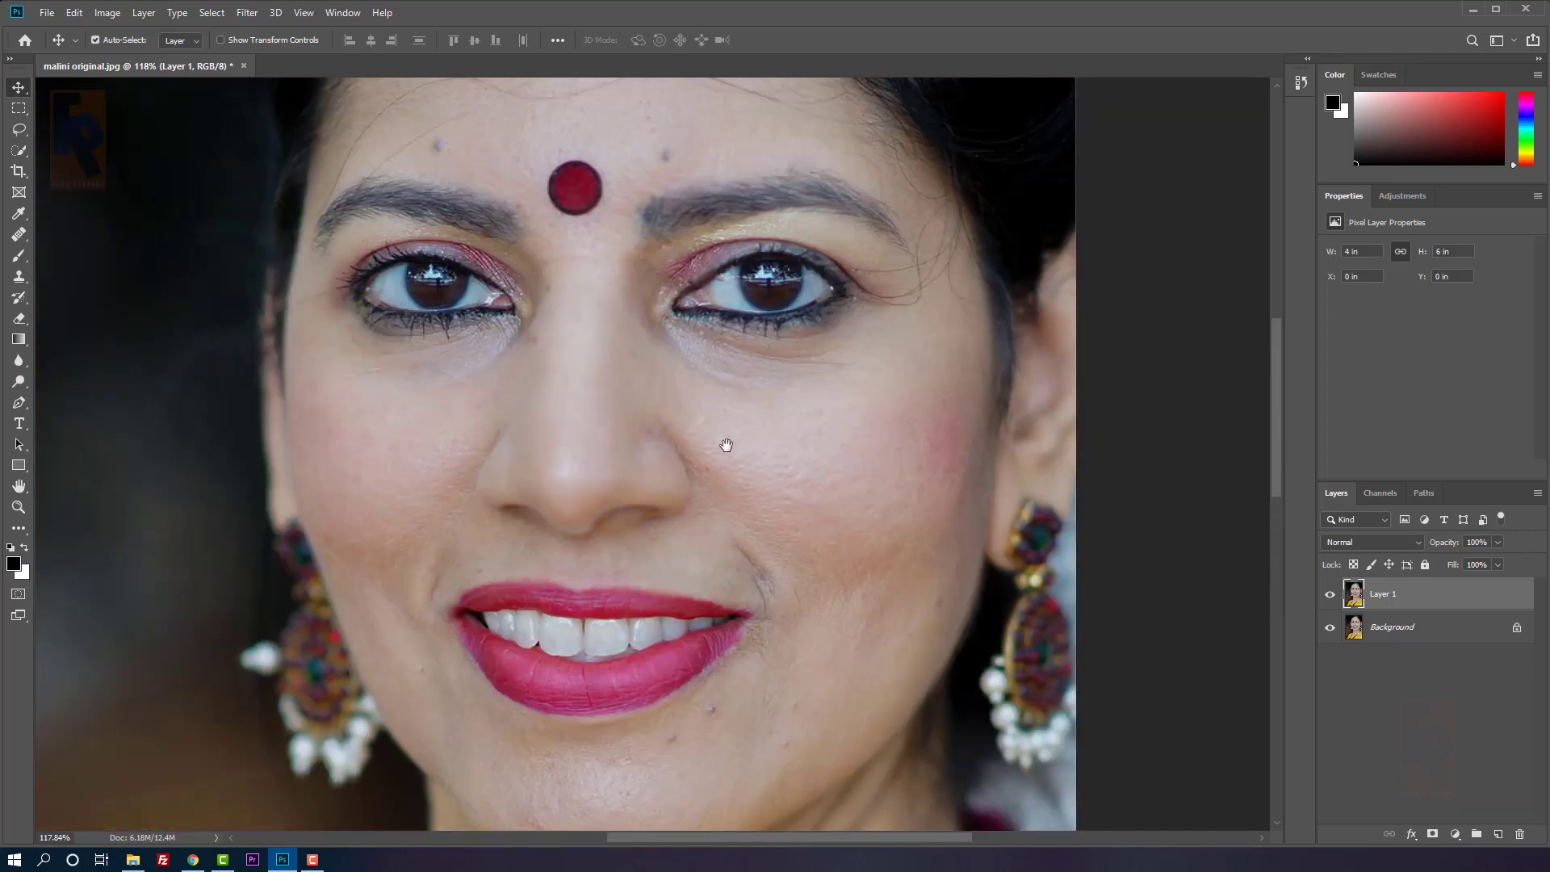
{"action": "left_click_drag", "start_coordinate": [728, 450], "coordinate": [711, 594]}
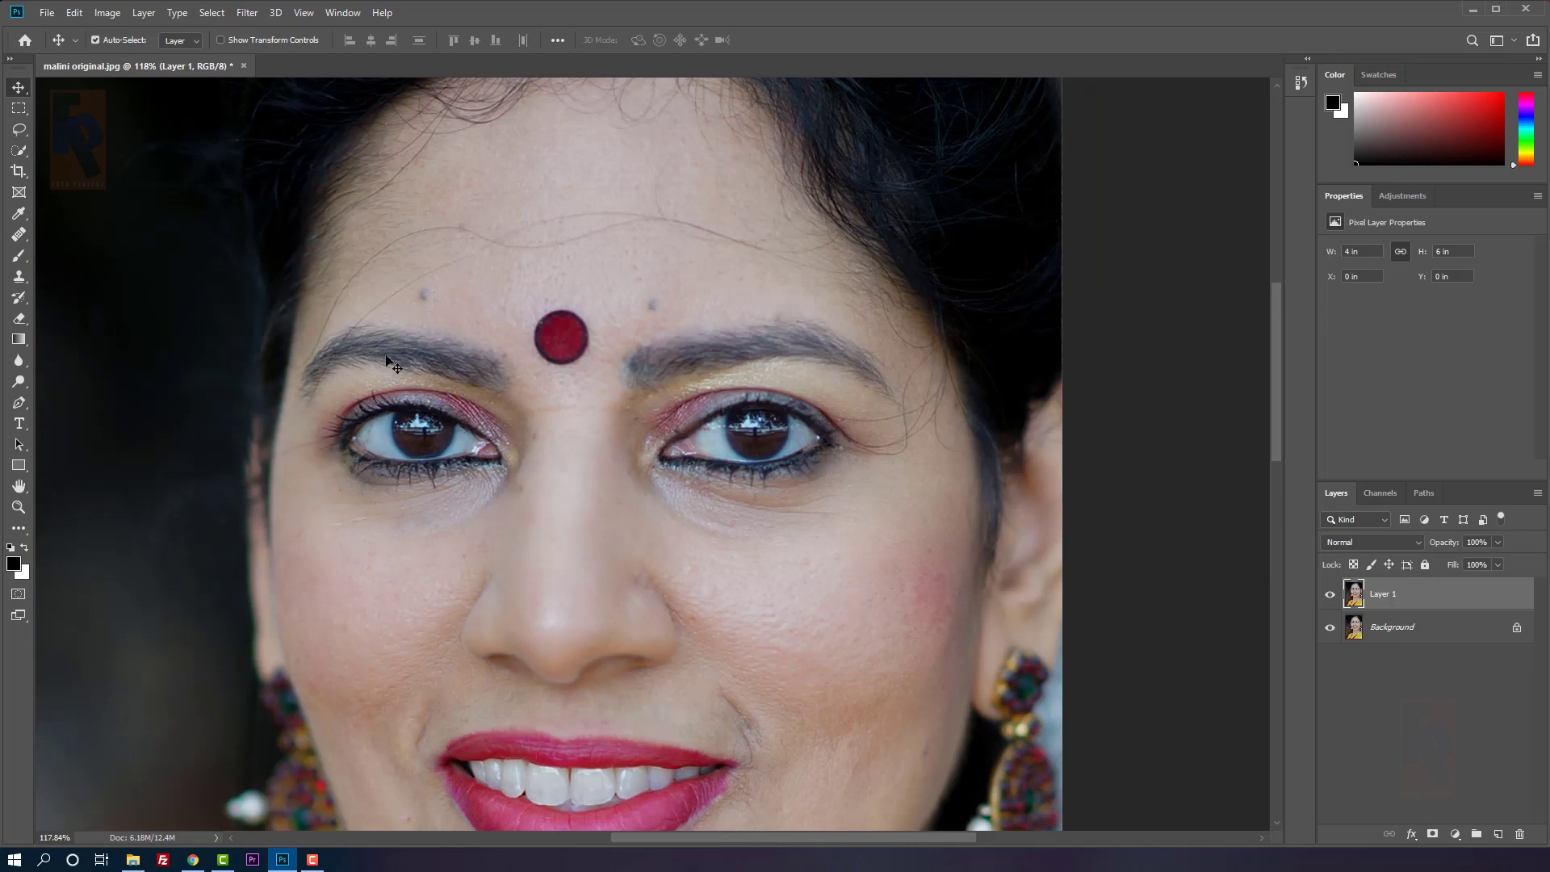
{"action": "key", "text": "ctrl"}
{"action": "left_click", "coordinate": [18, 235]}
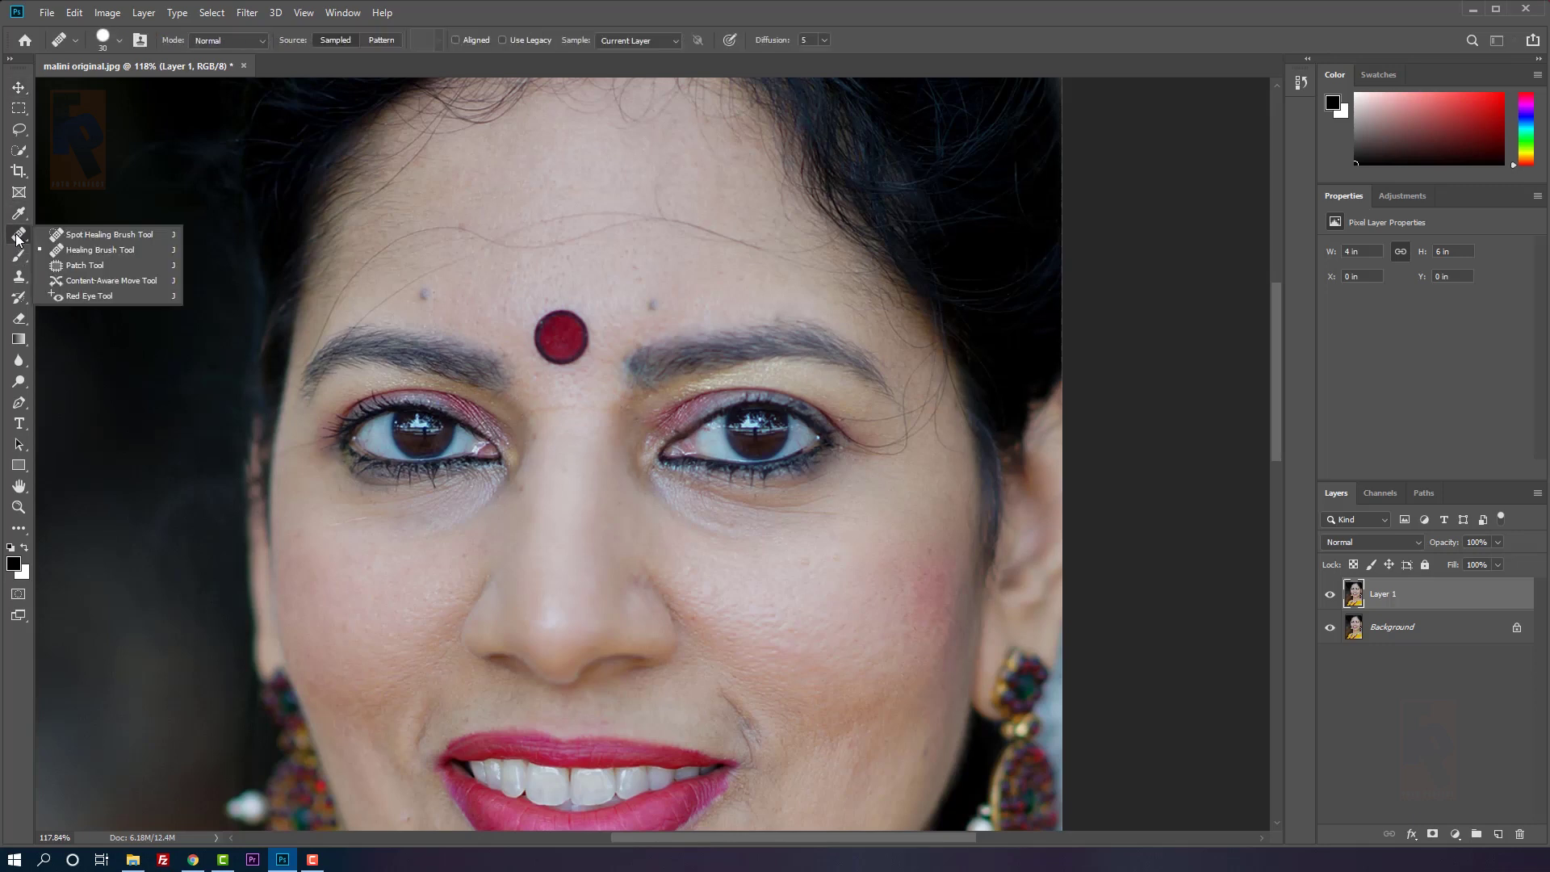
{"action": "left_click", "coordinate": [105, 234]}
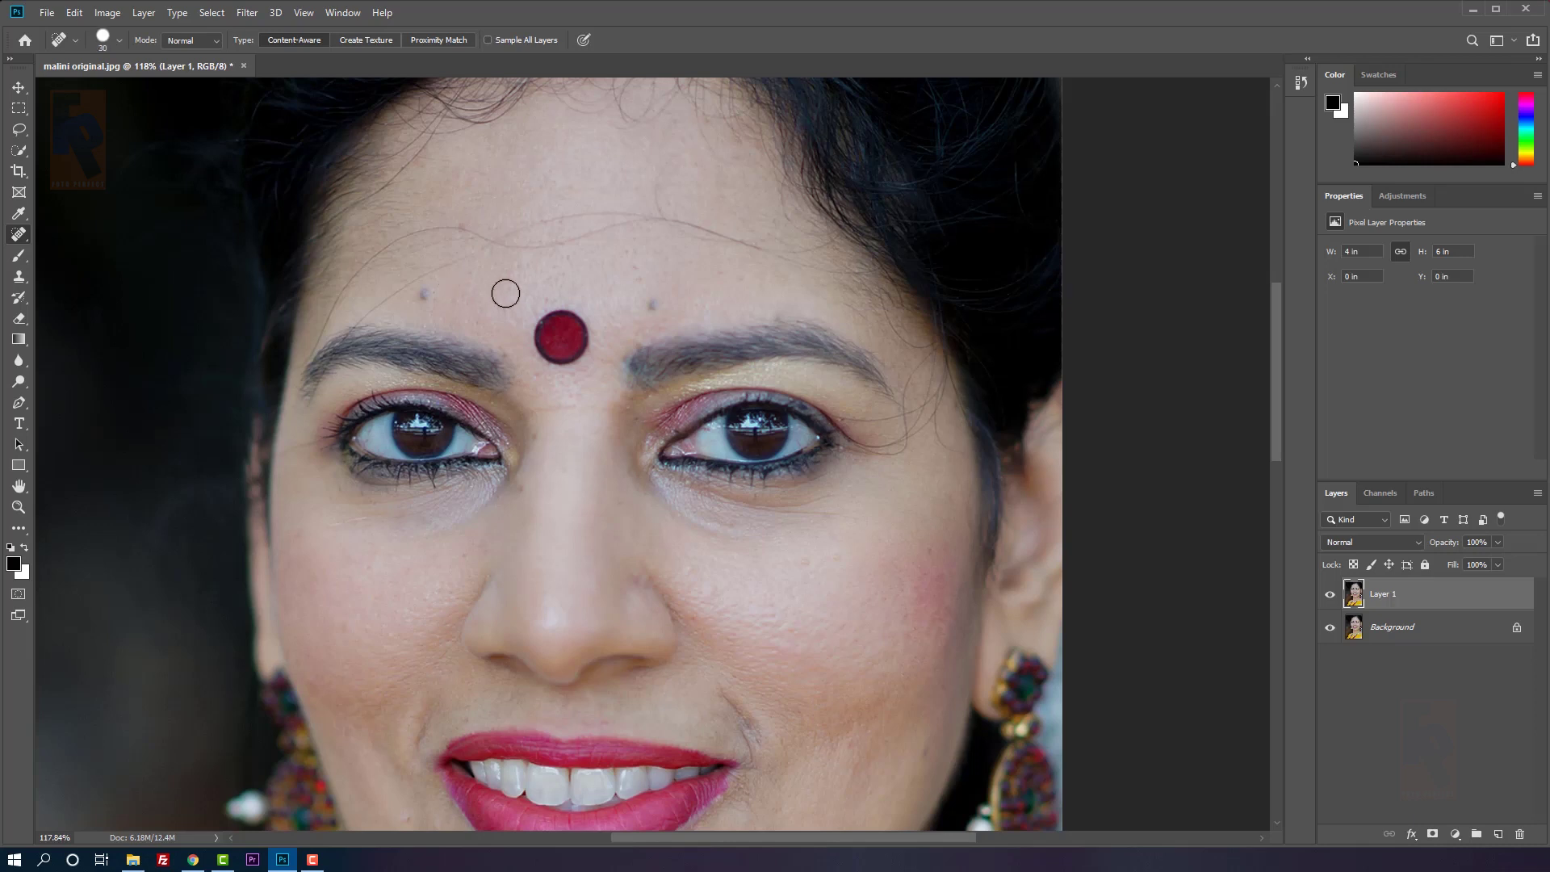
{"action": "key", "text": "bracketleft"}
{"action": "key", "text": "bracketright"}
{"action": "left_click", "coordinate": [424, 295]}
{"action": "left_click", "coordinate": [655, 306]}
{"action": "left_click_drag", "start_coordinate": [532, 416], "coordinate": [569, 402]}
Heal the dark spots on the chin and below the corner of the mouth with the Spot Healing Brush
{"action": "left_click_drag", "start_coordinate": [792, 678], "coordinate": [709, 401]}
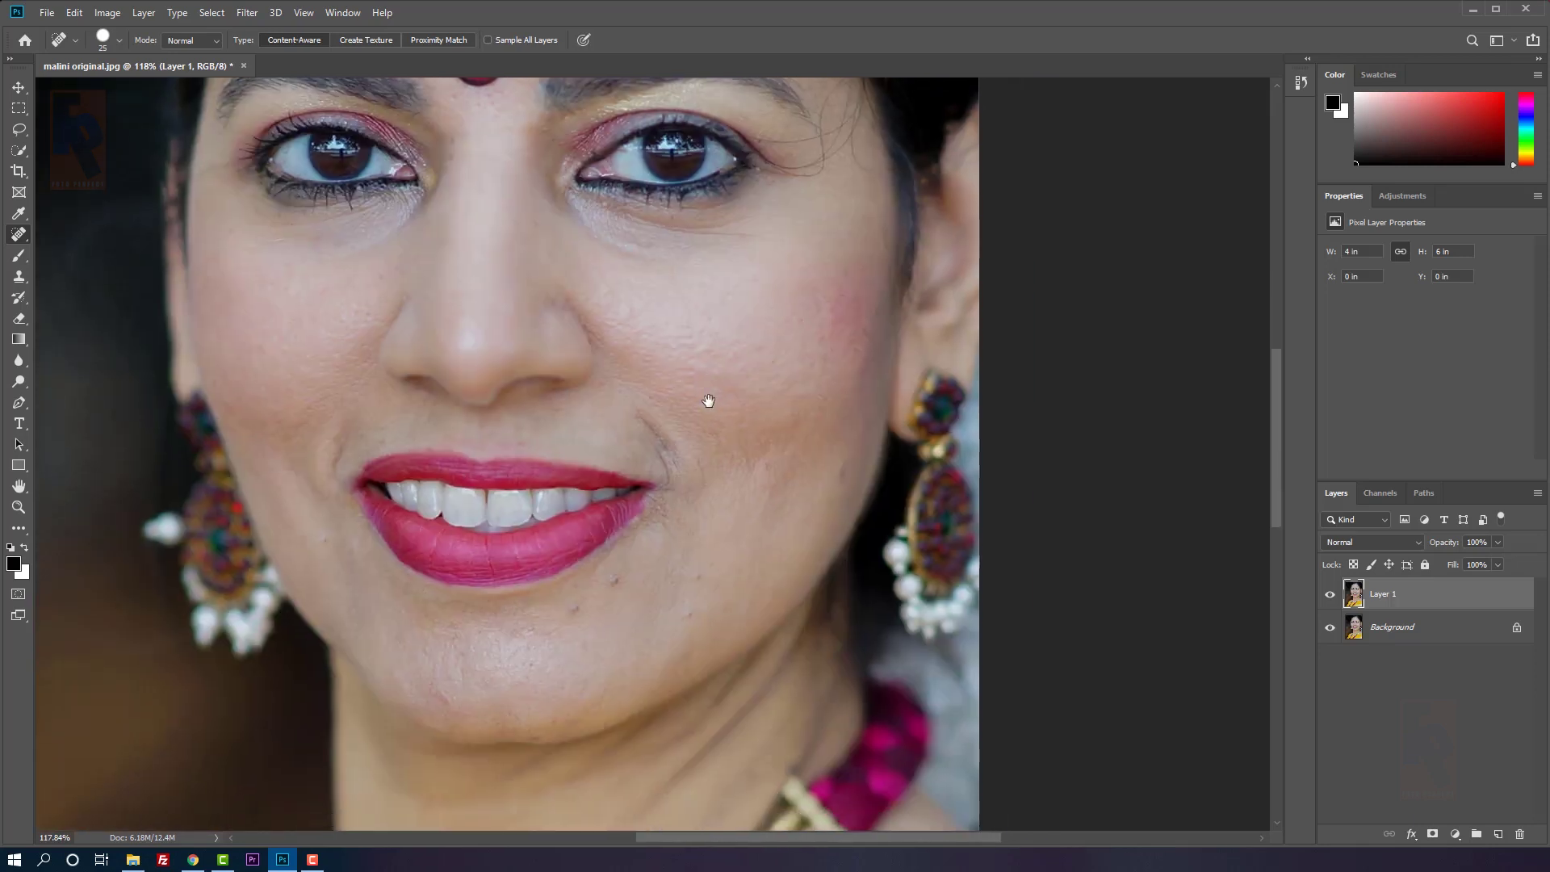
{"action": "left_click_drag", "start_coordinate": [839, 459], "coordinate": [841, 494]}
{"action": "left_click", "coordinate": [609, 579]}
{"action": "left_click", "coordinate": [576, 609]}
{"action": "left_click", "coordinate": [691, 577]}
Clean up the small blemishes on the neck and upper chest around the necklace with the Spot Healing Brush
{"action": "left_click_drag", "start_coordinate": [649, 648], "coordinate": [761, 404]}
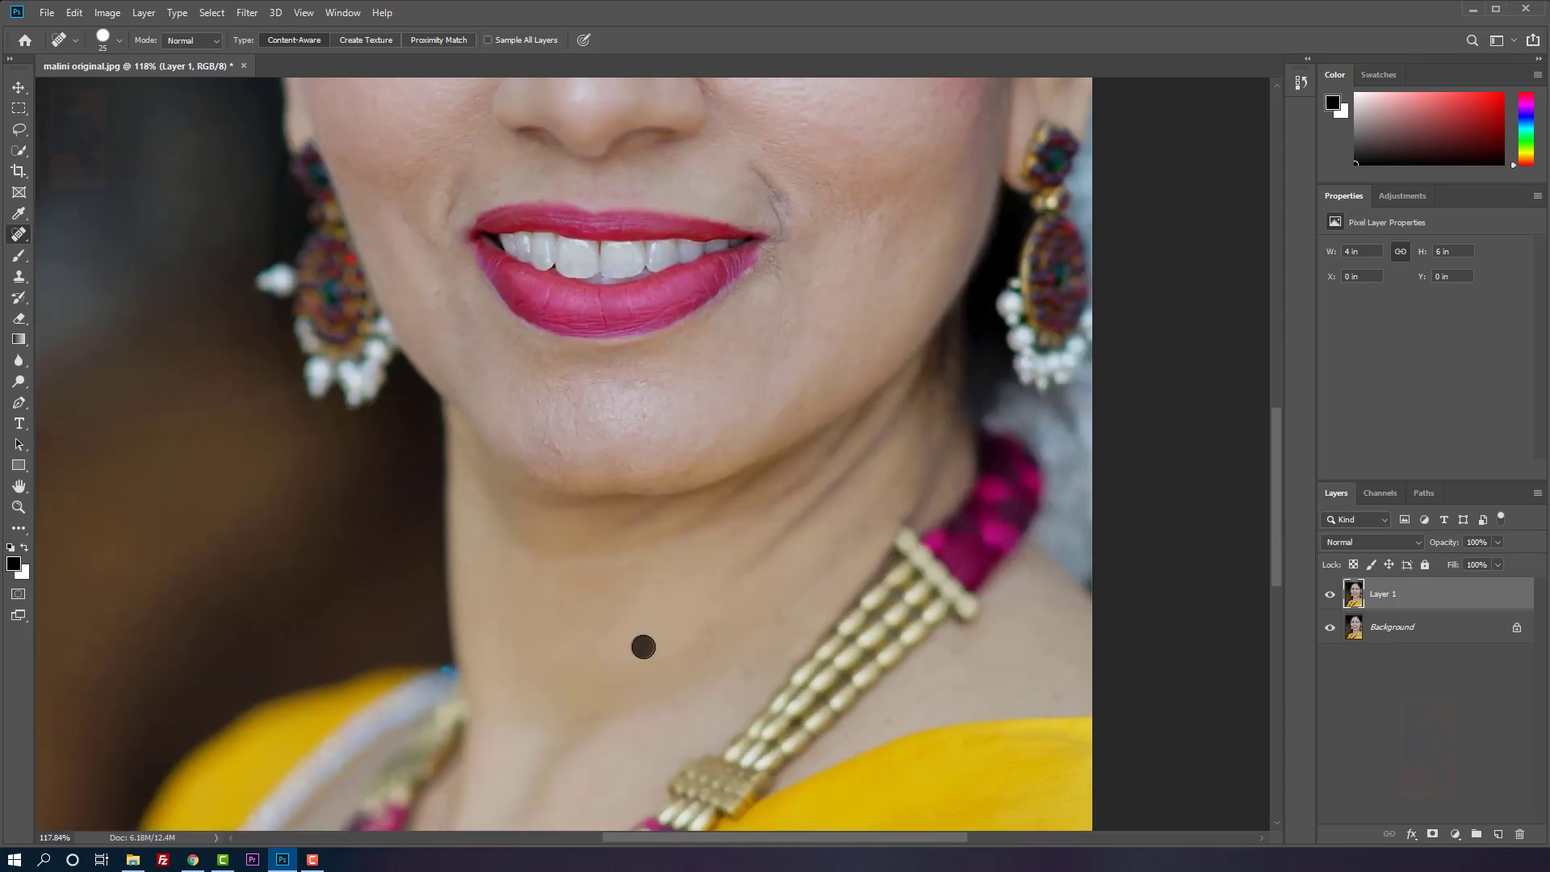
{"action": "left_click", "coordinate": [735, 668]}
{"action": "left_click", "coordinate": [775, 615]}
{"action": "left_click", "coordinate": [708, 625]}
{"action": "left_click", "coordinate": [677, 703]}
{"action": "left_click", "coordinate": [749, 672]}
{"action": "left_click", "coordinate": [884, 719]}
Try to remove the long stray hair across the forehead with the Spot Healing Brush at size 10
{"action": "left_click_drag", "start_coordinate": [678, 488], "coordinate": [682, 867]}
{"action": "left_click_drag", "start_coordinate": [714, 521], "coordinate": [758, 817]}
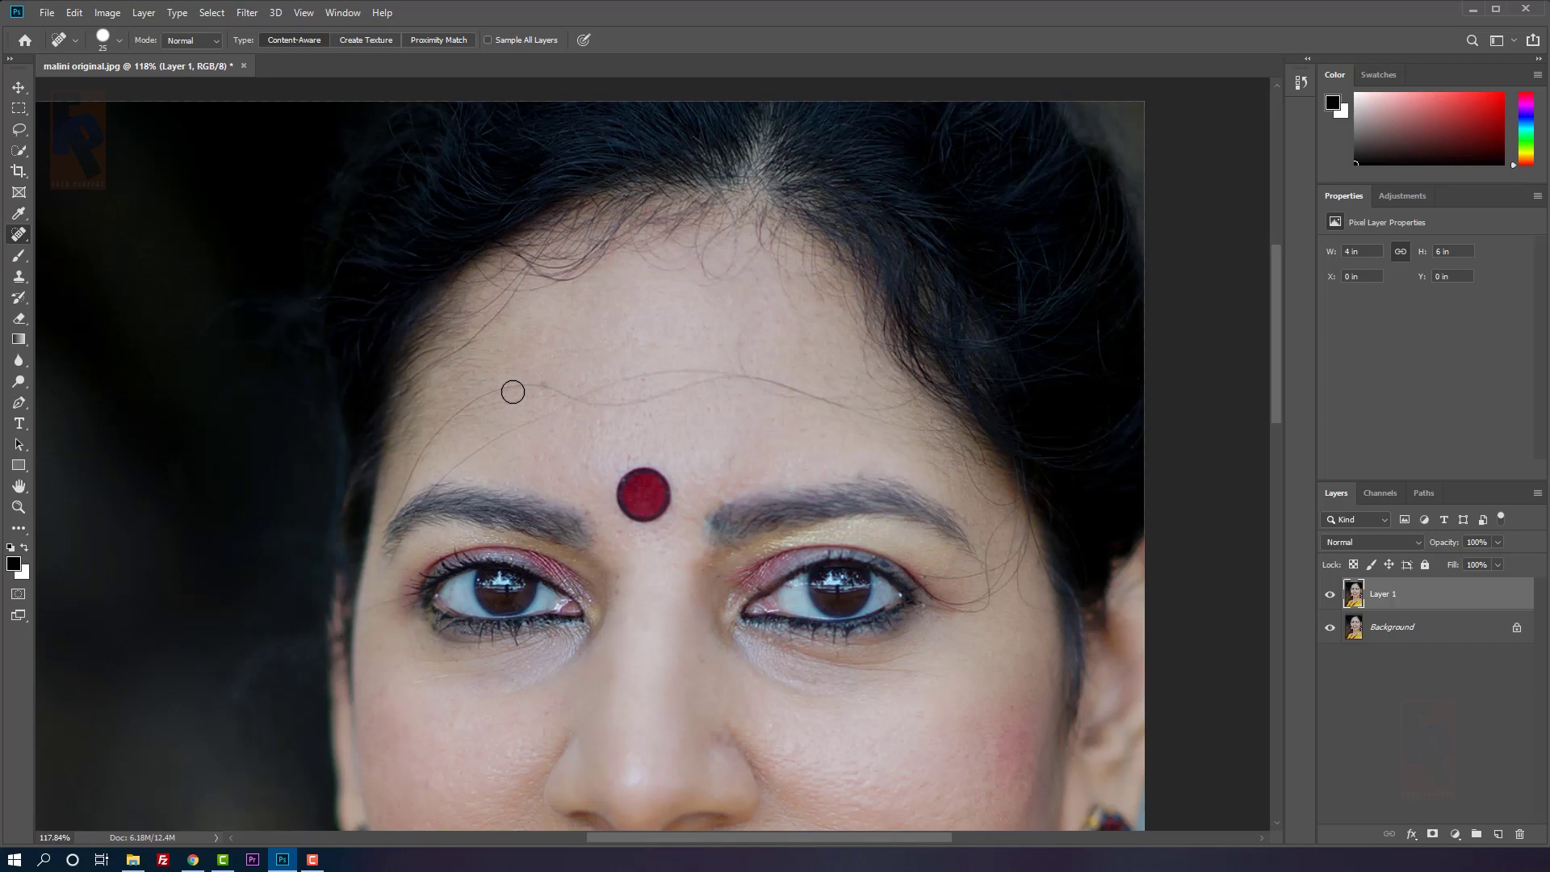
{"action": "key", "text": "bracketleft"}
{"action": "left_click_drag", "start_coordinate": [461, 409], "coordinate": [535, 386]}
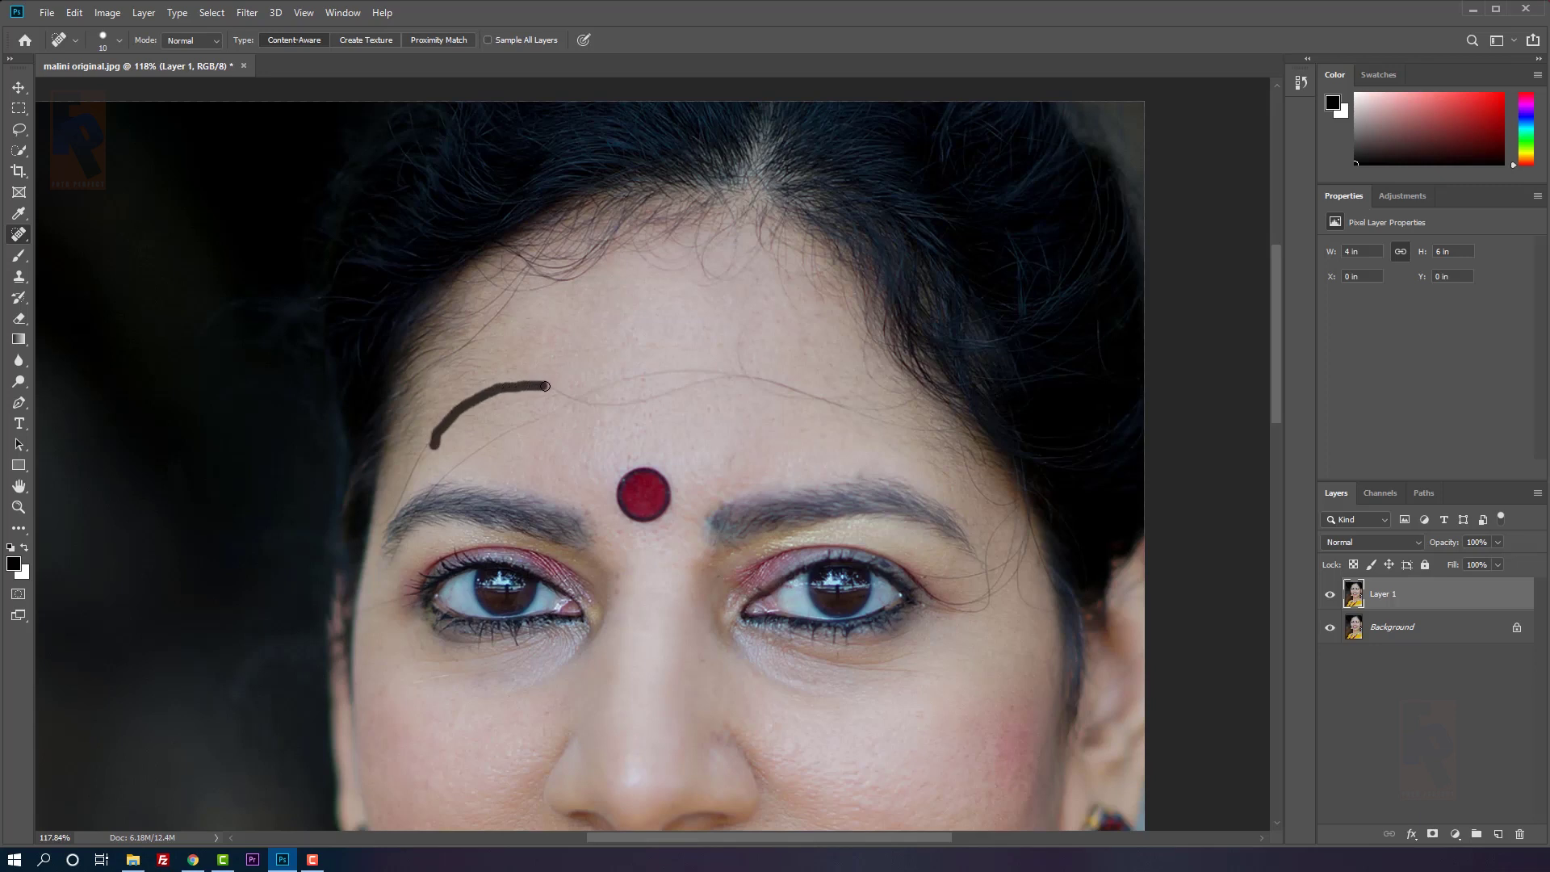
{"action": "mouse_move", "coordinate": [589, 405]}
{"action": "left_mouse_down"}
{"action": "mouse_move", "coordinate": [752, 378]}
{"action": "mouse_move", "coordinate": [891, 412]}
{"action": "left_mouse_up"}
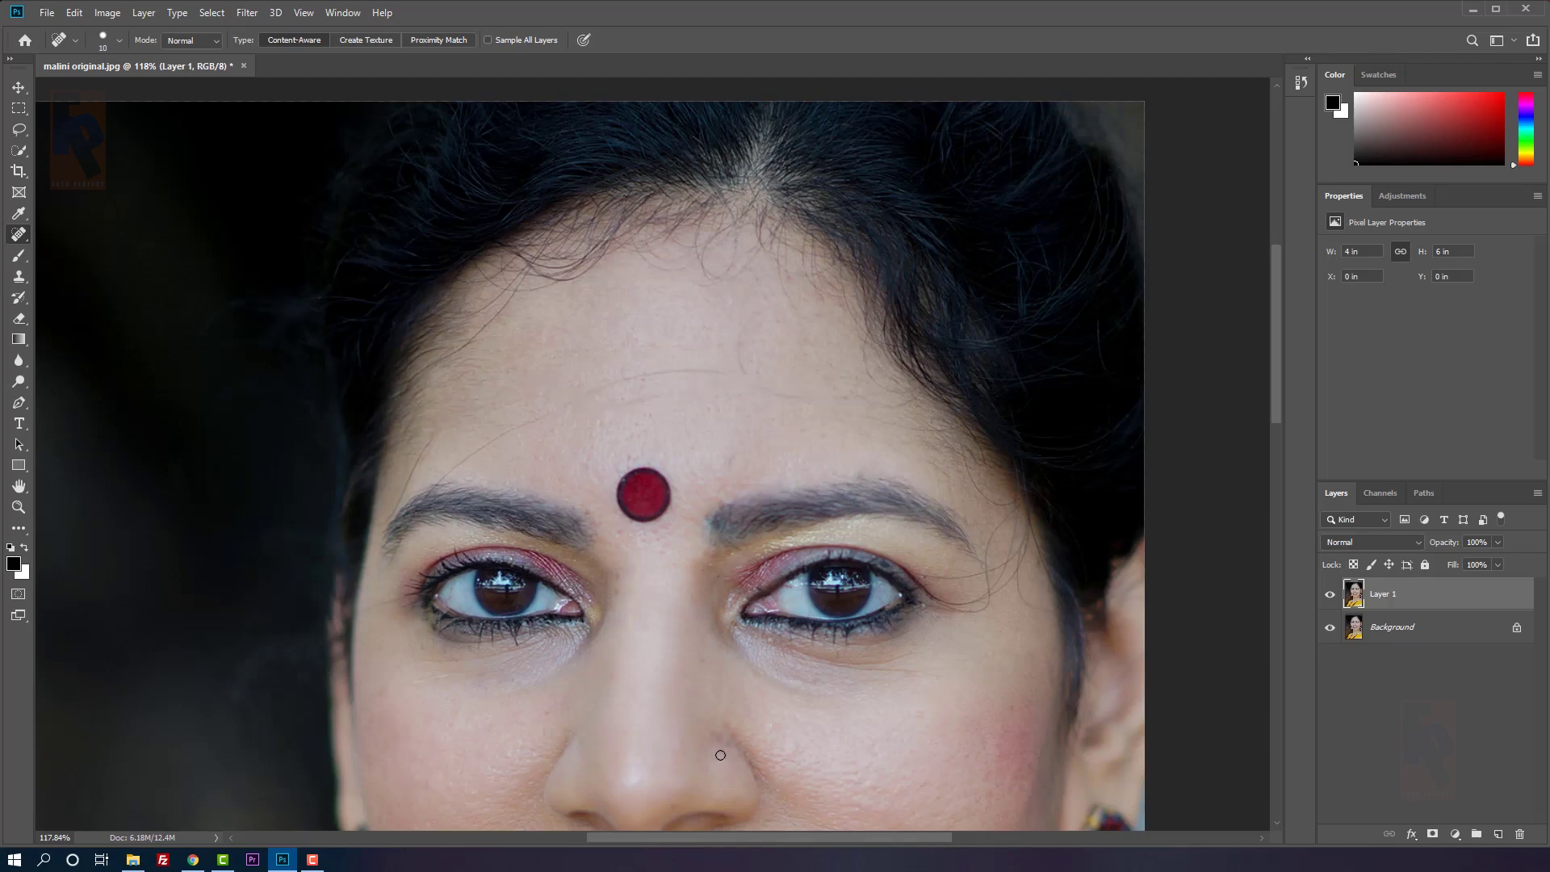
{"action": "scroll", "coordinate": [682, 376], "scroll_direction": "up", "scroll_amount": 4}
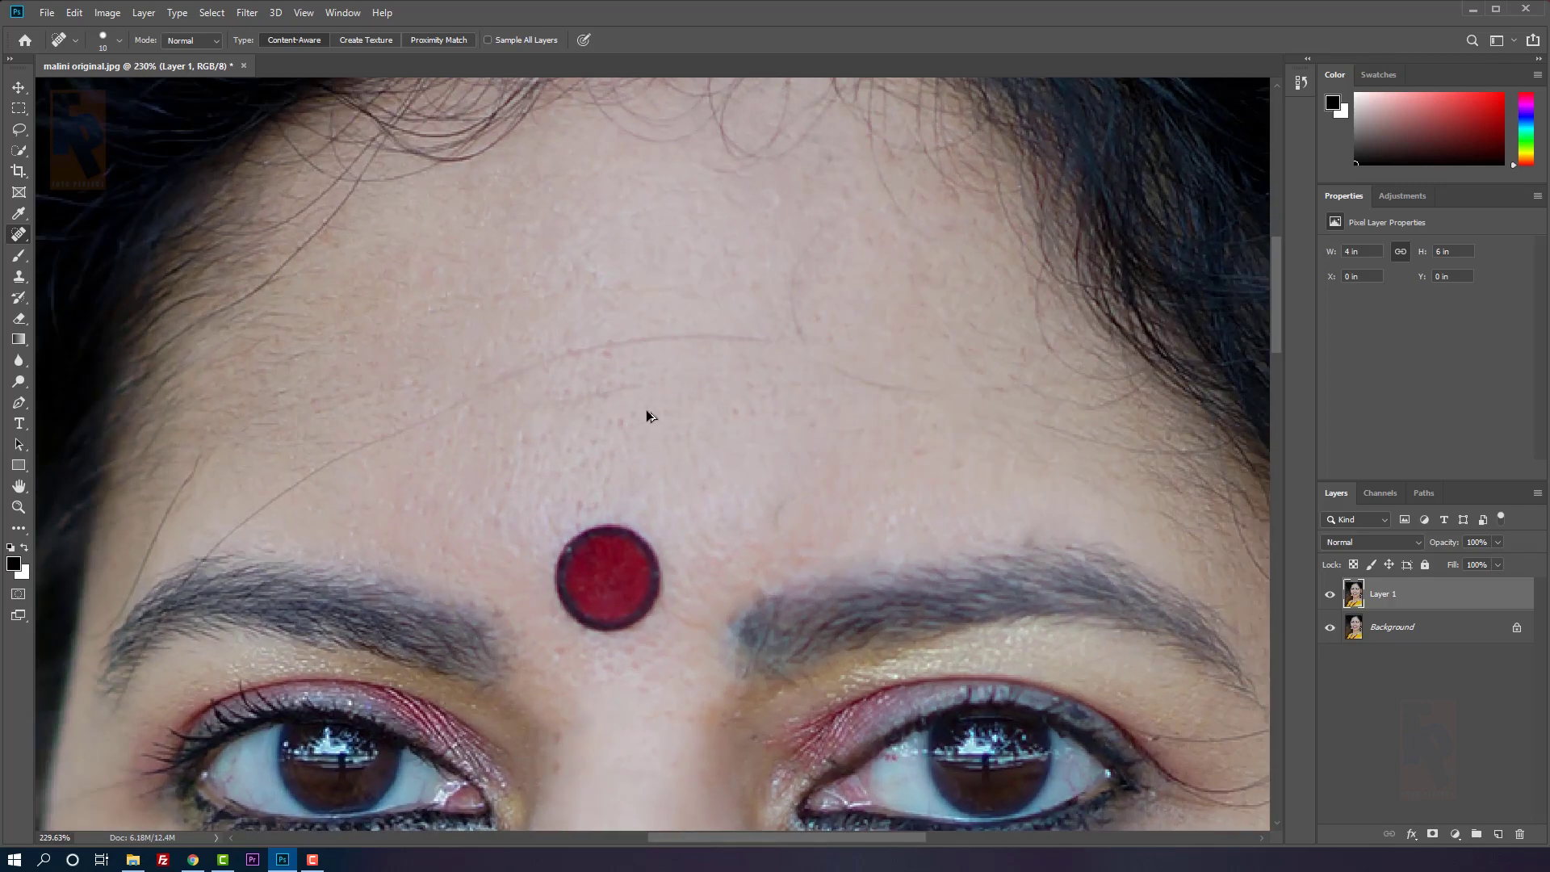
{"action": "scroll", "coordinate": [421, 443], "scroll_direction": "down", "scroll_amount": 1}
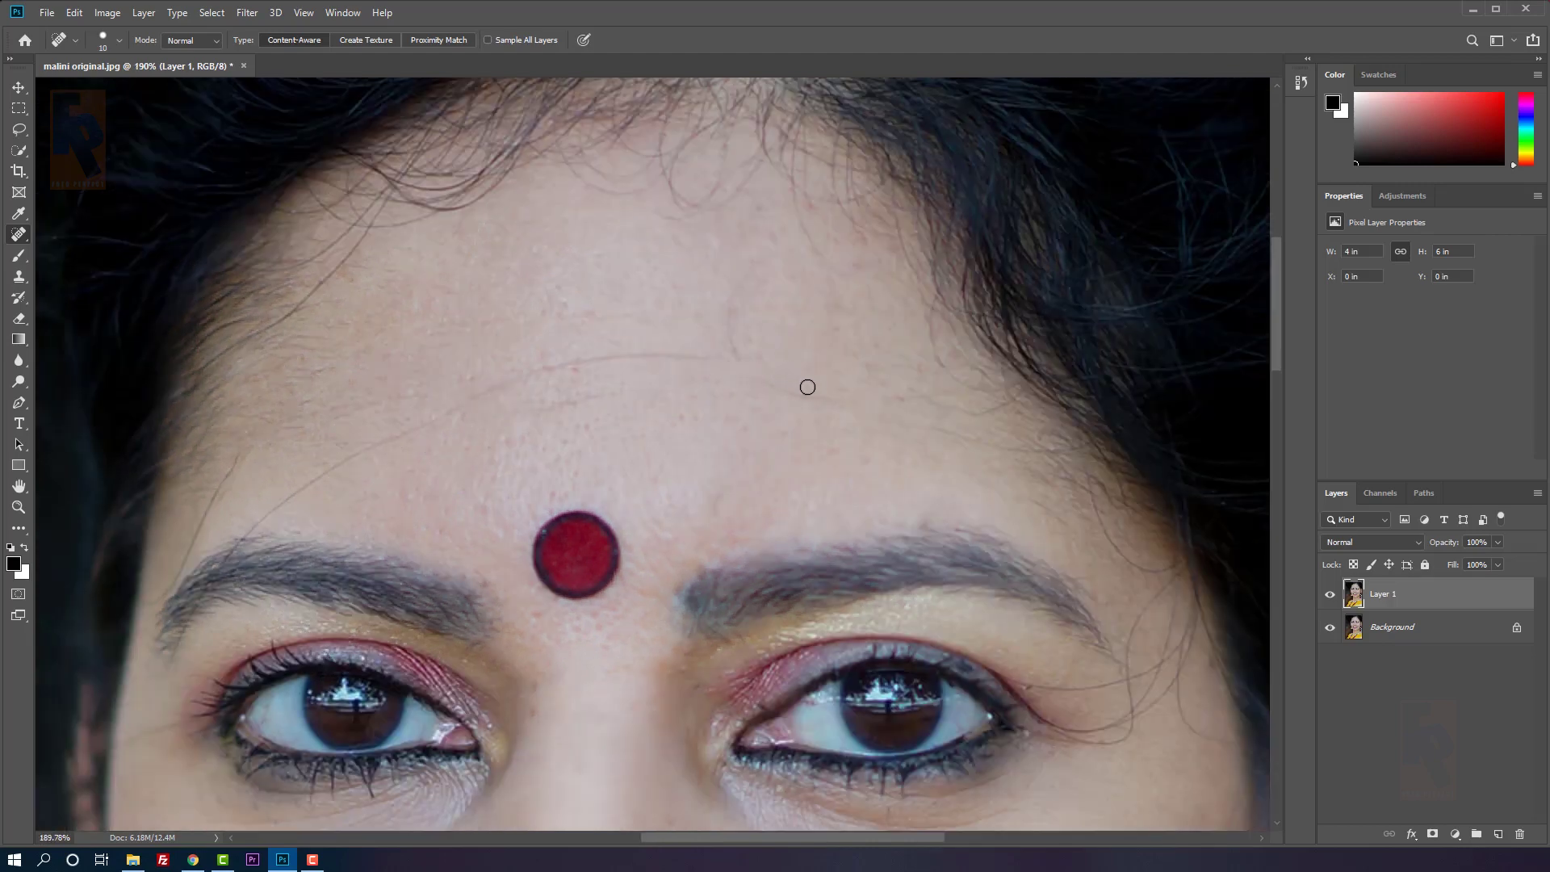
{"action": "scroll", "coordinate": [497, 462], "scroll_direction": "down", "scroll_amount": 3}
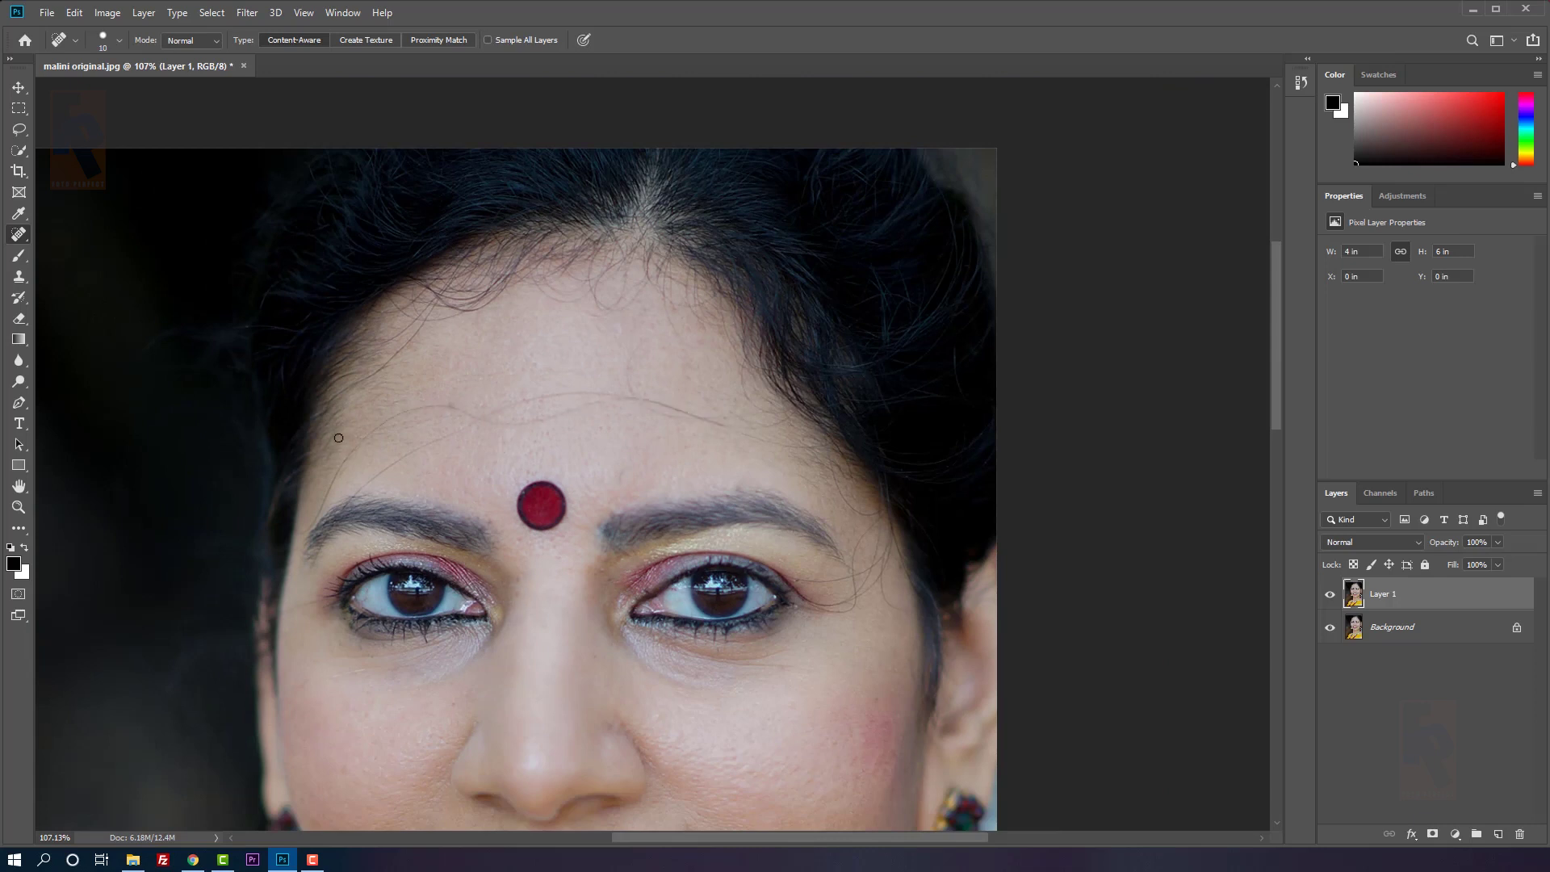
Remove the long stray hair across the forehead using the Healing Brush at size 15, sampling clean skin beside it
{"action": "scroll", "coordinate": [233, 436], "scroll_direction": "up", "scroll_amount": 1}
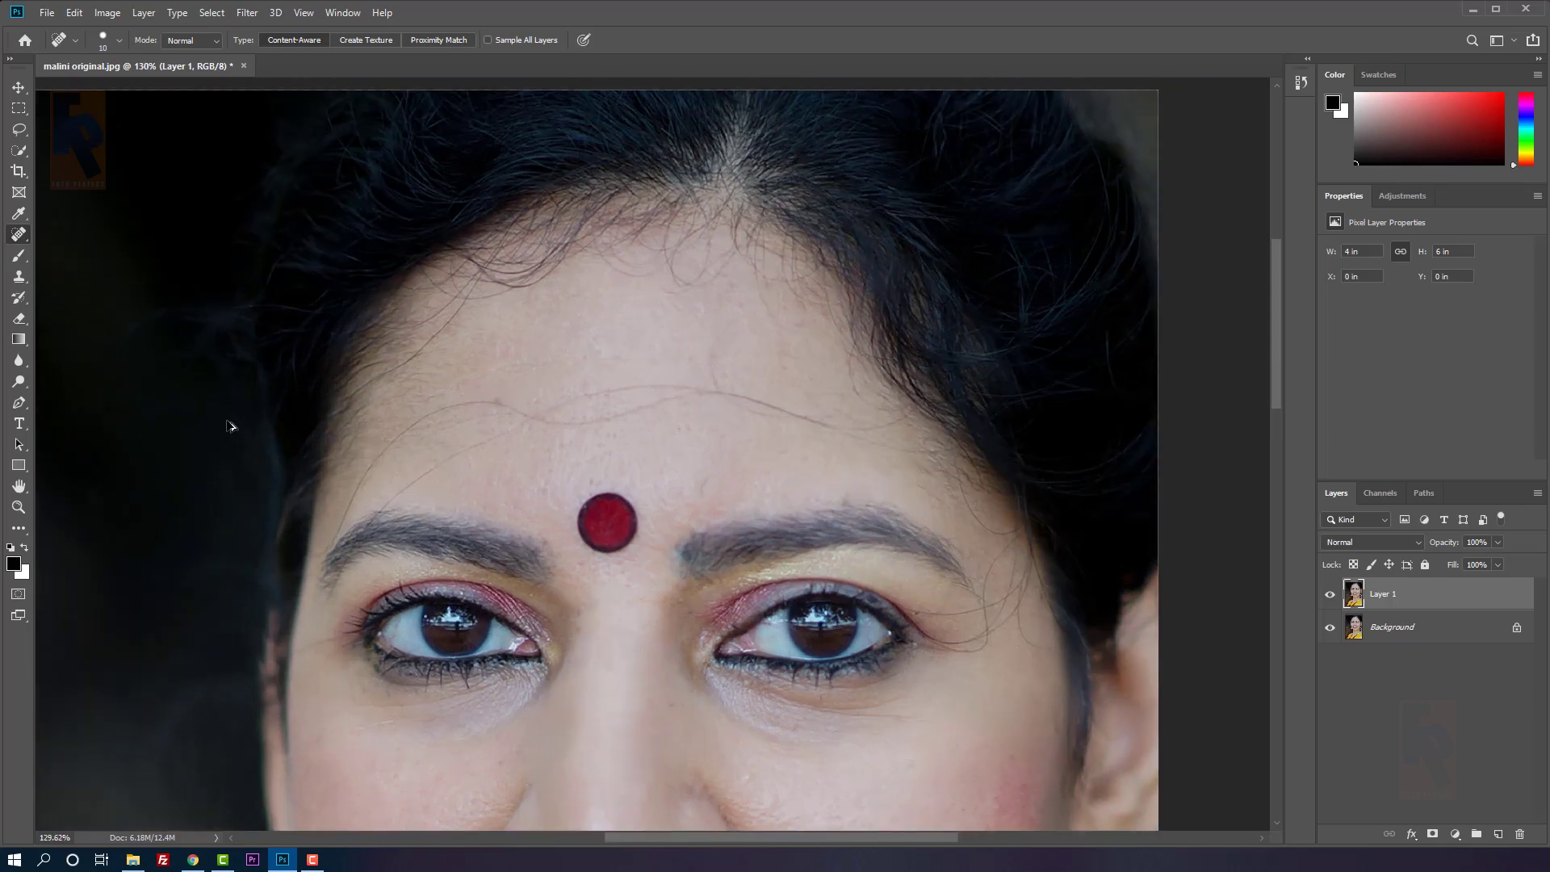
{"action": "right_click", "coordinate": [18, 236]}
{"action": "left_click", "coordinate": [94, 249]}
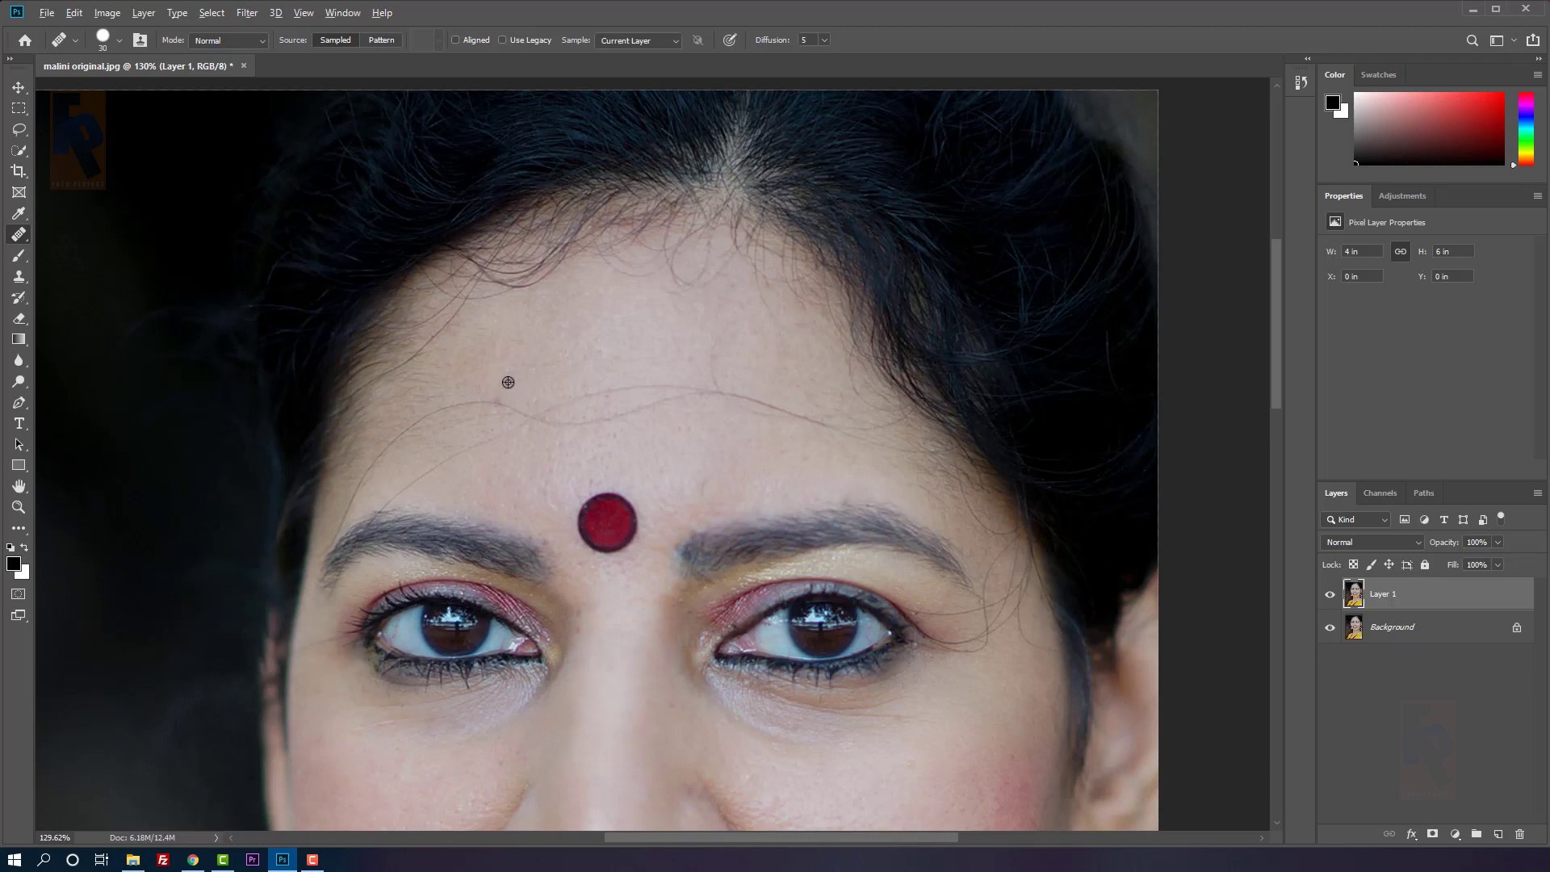
{"action": "key", "text": "bracketleft"}
{"action": "key", "text": "bracketleft"}
{"action": "left_click_drag", "start_coordinate": [428, 410], "coordinate": [601, 413]}
{"action": "left_click", "coordinate": [500, 394], "text": "alt"}
{"action": "mouse_move", "coordinate": [543, 414]}
{"action": "left_mouse_down"}
{"action": "mouse_move", "coordinate": [665, 385]}
{"action": "mouse_move", "coordinate": [754, 401]}
{"action": "left_mouse_up"}
{"action": "mouse_move", "coordinate": [537, 421]}
{"action": "left_mouse_down"}
{"action": "mouse_move", "coordinate": [707, 384]}
{"action": "mouse_move", "coordinate": [729, 328]}
{"action": "mouse_move", "coordinate": [708, 387]}
{"action": "mouse_move", "coordinate": [680, 390]}
{"action": "mouse_move", "coordinate": [849, 428]}
{"action": "mouse_move", "coordinate": [753, 417]}
{"action": "mouse_move", "coordinate": [824, 438]}
{"action": "left_mouse_up"}
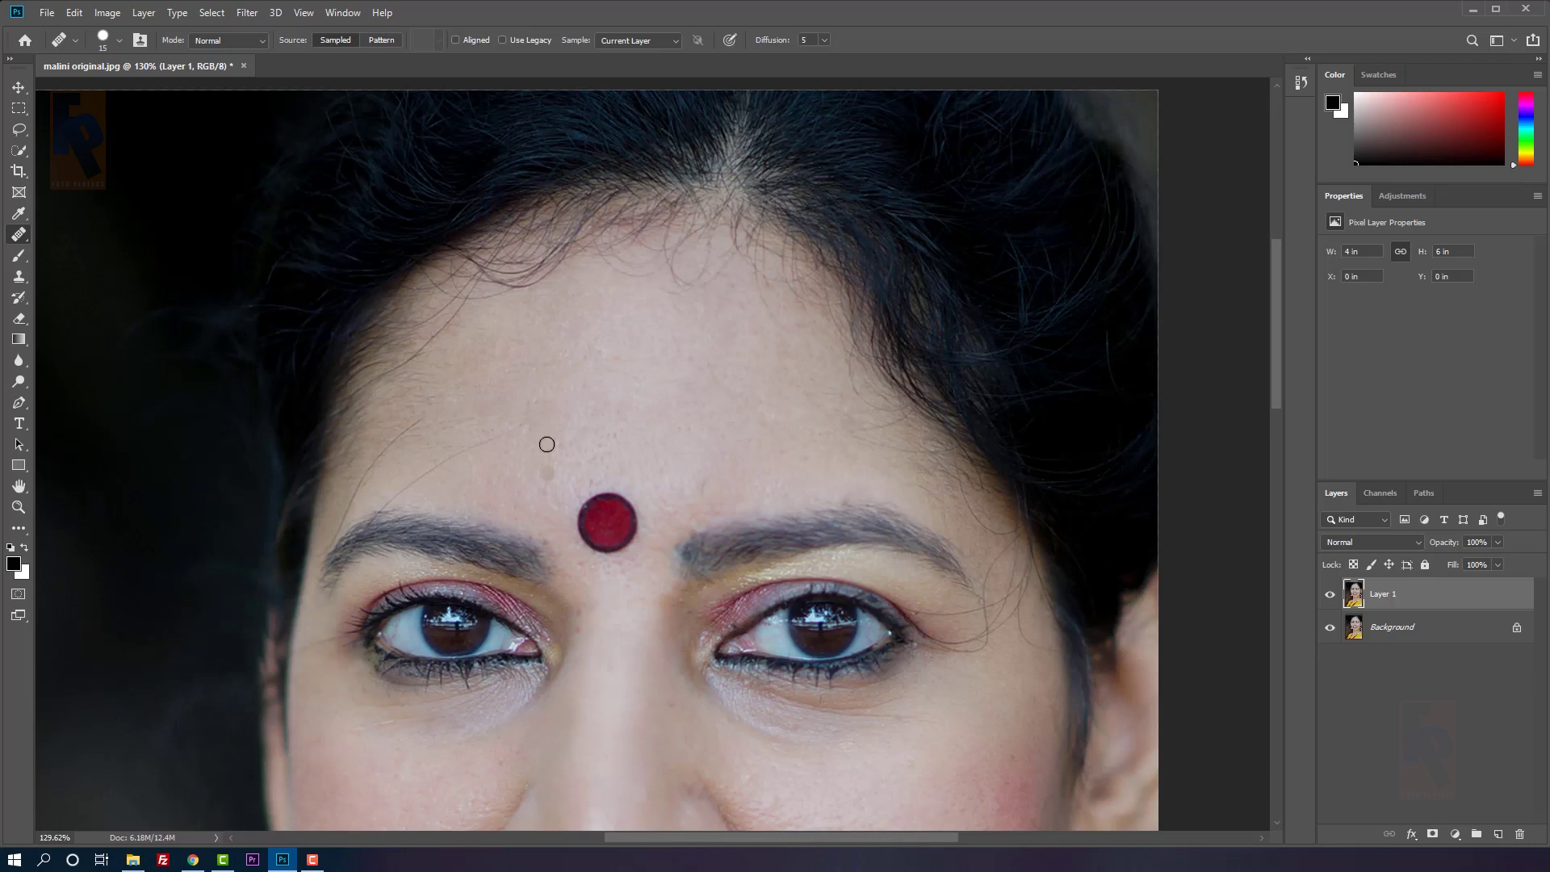
Heal the remaining thin hair strand above the image-left eyebrow, sampling nearby forehead skin
{"action": "left_click", "coordinate": [516, 451], "text": "alt"}
{"action": "mouse_move", "coordinate": [511, 437]}
{"action": "left_mouse_down"}
{"action": "mouse_move", "coordinate": [413, 474]}
{"action": "mouse_move", "coordinate": [434, 463]}
{"action": "left_mouse_up"}
{"action": "left_click", "coordinate": [437, 484], "text": "alt"}
{"action": "left_click_drag", "start_coordinate": [409, 424], "coordinate": [375, 457]}
Remove the fine stray hairs beside the outer corner of the image-right eye with the Healing Brush at size 9
{"action": "key", "text": "bracketleft"}
{"action": "left_click", "coordinate": [987, 553], "text": "alt"}
{"action": "left_click", "coordinate": [989, 567]}
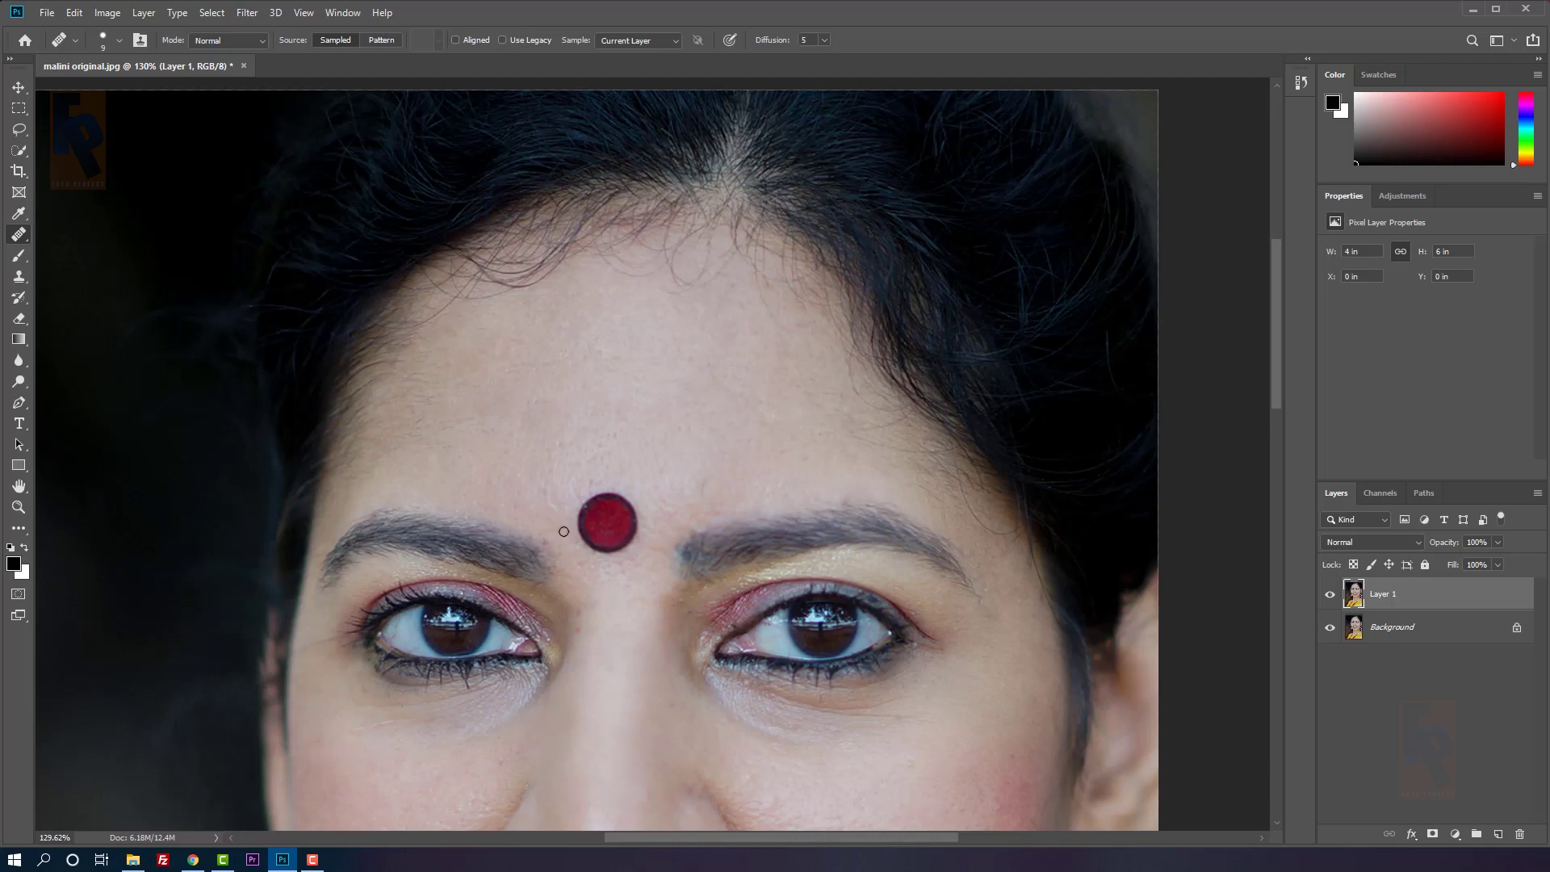
Heal the red patch and blemishes on the image-right cheek, enlarging the Healing Brush to size 35
{"action": "left_click_drag", "start_coordinate": [870, 714], "coordinate": [788, 415]}
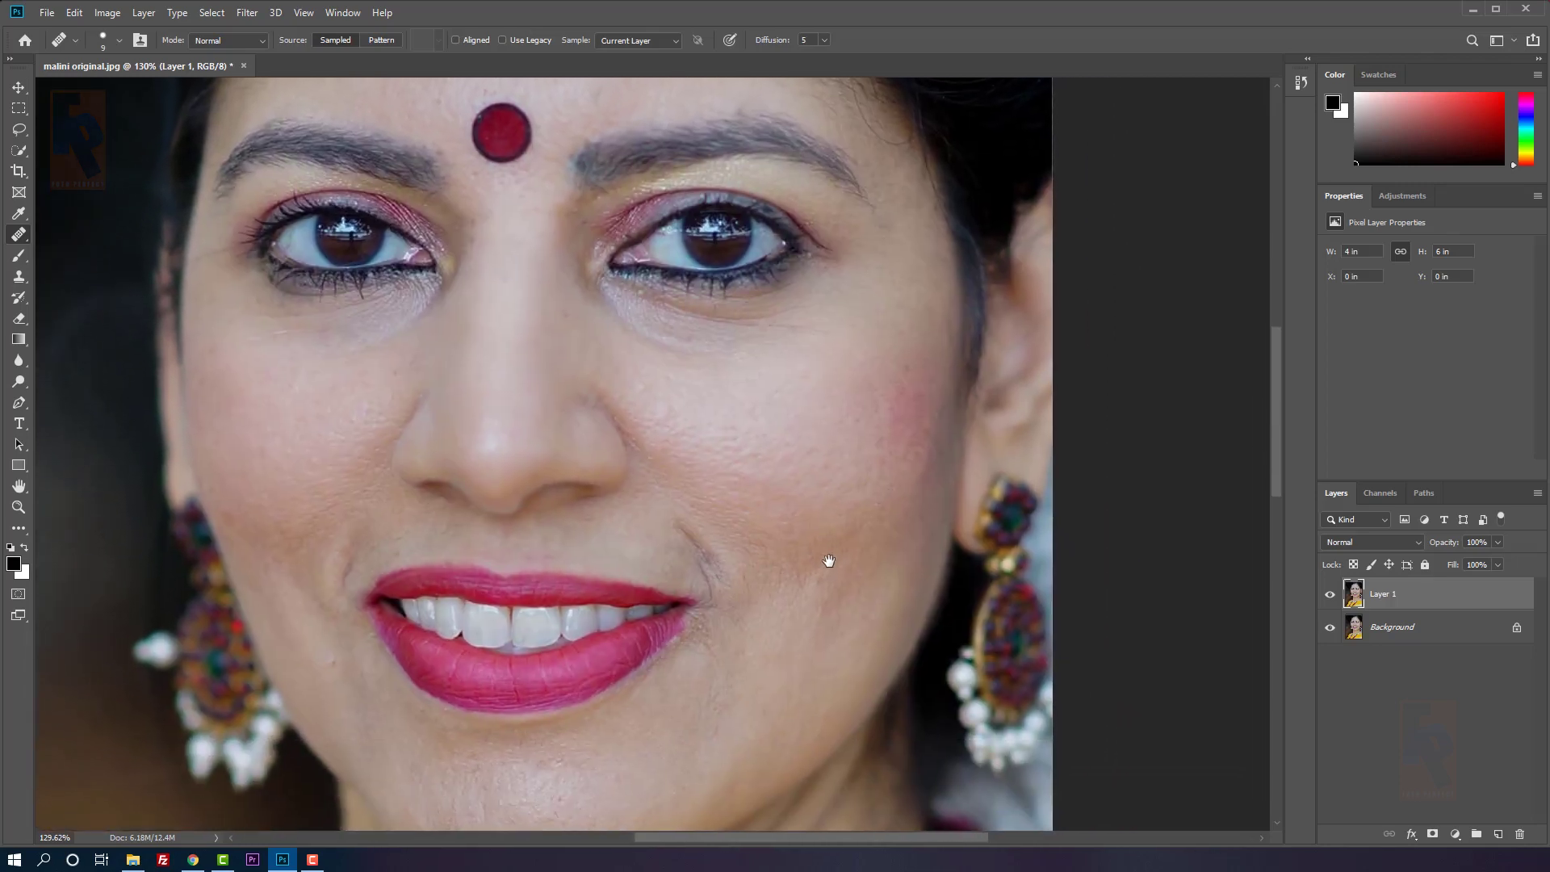
{"action": "left_click", "coordinate": [886, 465]}
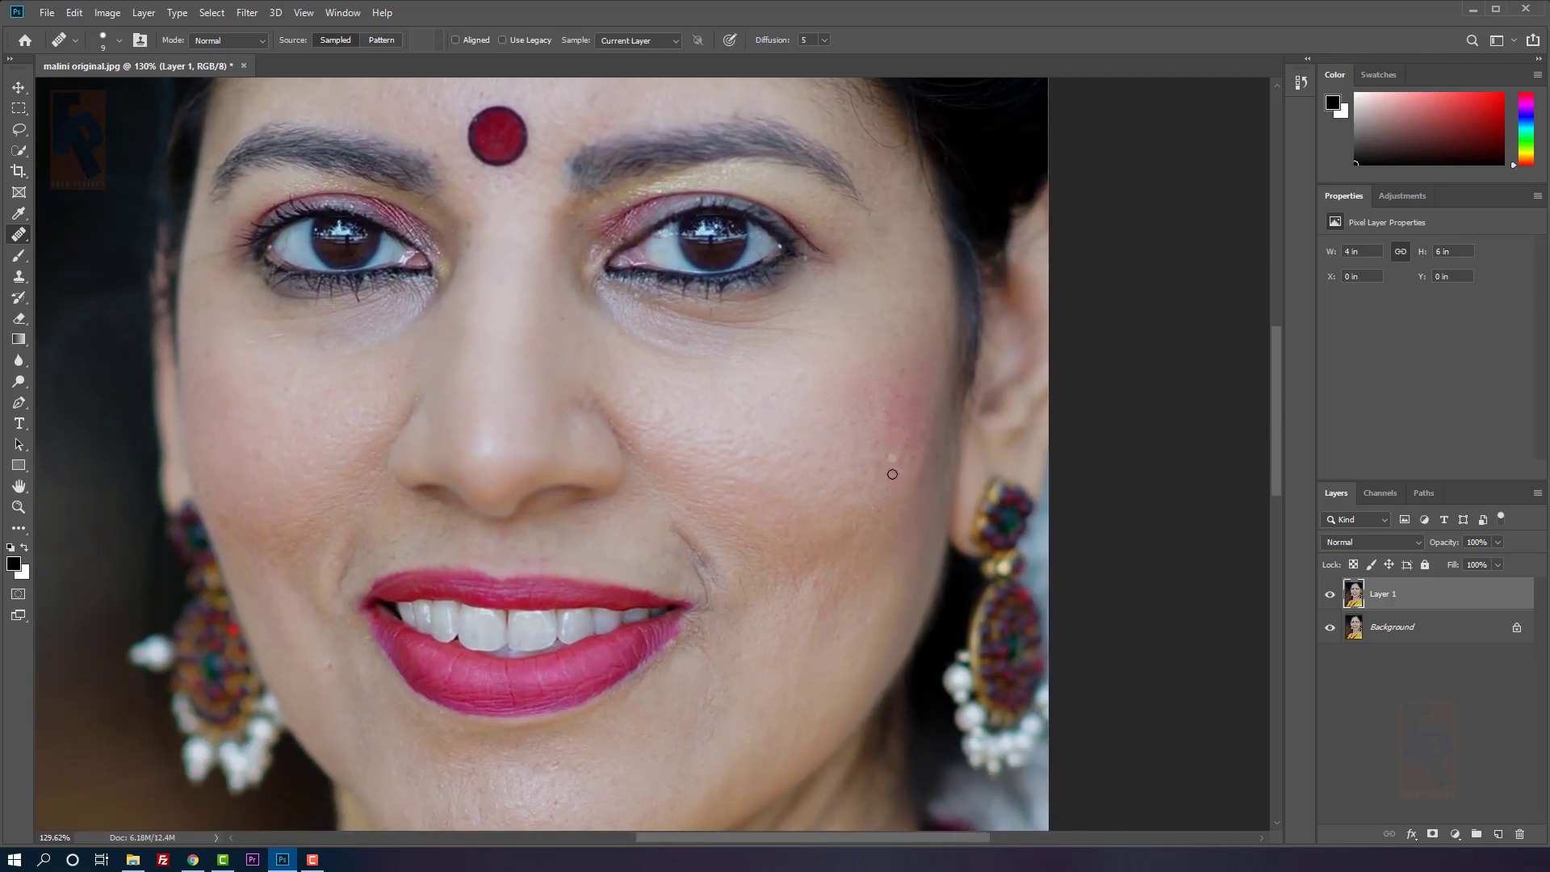
{"action": "key", "text": "bracketright"}
{"action": "key", "text": "bracketright"}
{"action": "left_click", "coordinate": [822, 660]}
Retouch the smile crease and the small marks beside the image-right corner of the mouth with the Healing Brush
{"action": "left_click_drag", "start_coordinate": [722, 567], "coordinate": [670, 530]}
{"action": "left_click_drag", "start_coordinate": [726, 574], "coordinate": [699, 566]}
{"action": "left_click", "coordinate": [710, 714]}
{"action": "left_click", "coordinate": [734, 686]}
{"action": "left_click", "coordinate": [736, 674]}
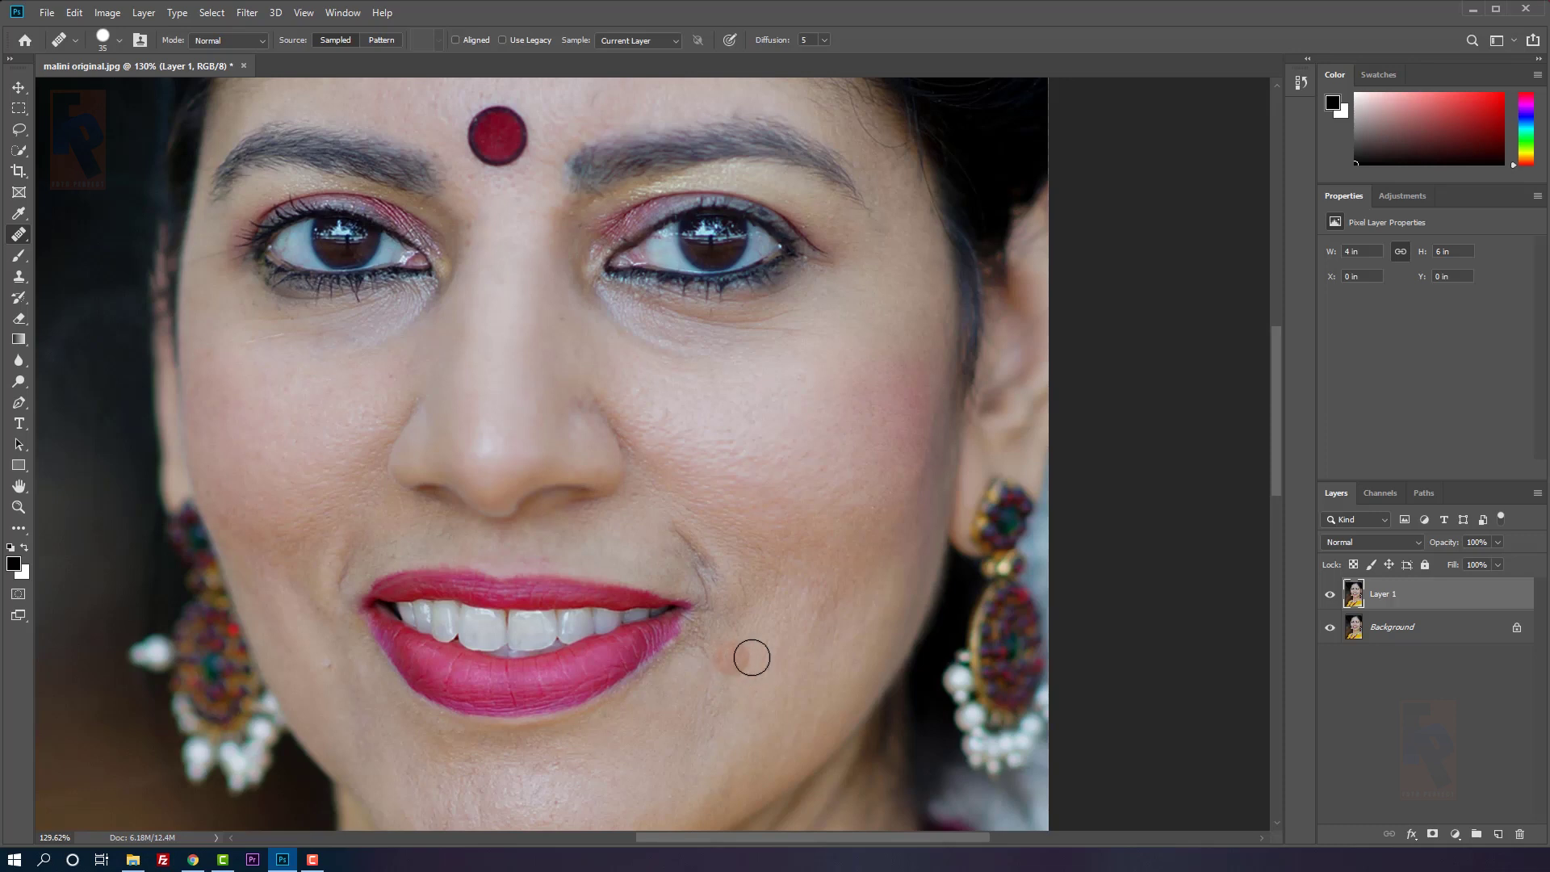
Heal the blemishes and uneven skin spots on the chin and lower cheek with the Healing Brush
{"action": "left_click_drag", "start_coordinate": [788, 709], "coordinate": [820, 474]}
{"action": "left_click", "coordinate": [579, 599]}
{"action": "left_click", "coordinate": [525, 616]}
{"action": "left_click", "coordinate": [605, 564]}
{"action": "left_click", "coordinate": [701, 560]}
{"action": "left_click", "coordinate": [563, 589]}
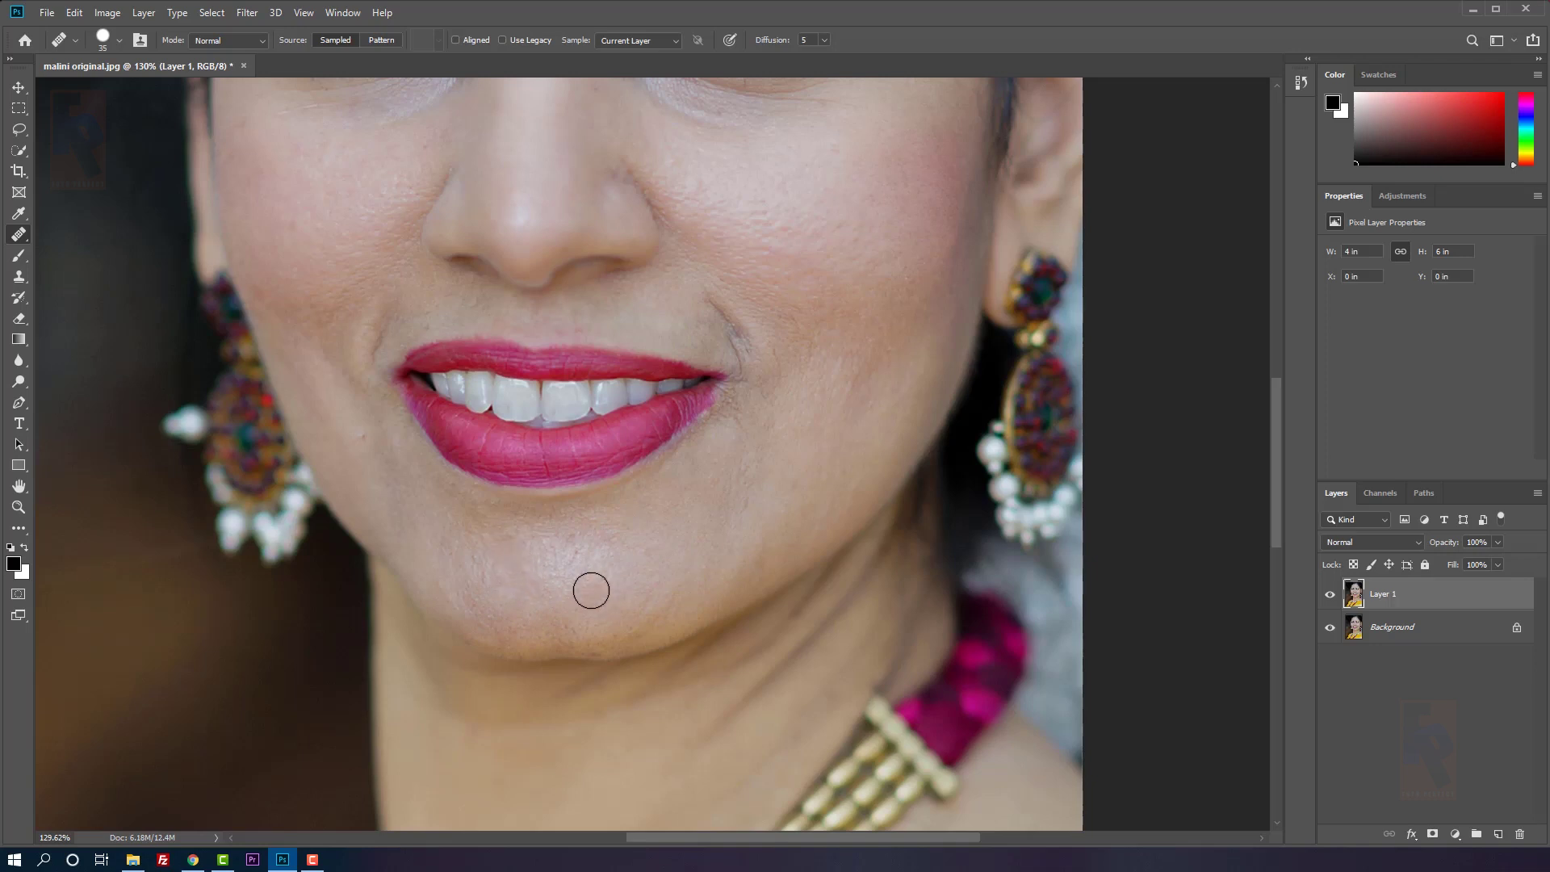
Heal the spots on the image-left cheek and beside the mouth, sampling clean skin next to each
{"action": "left_click", "coordinate": [319, 335], "text": "alt"}
{"action": "left_click", "coordinate": [322, 302]}
{"action": "left_click", "coordinate": [316, 316]}
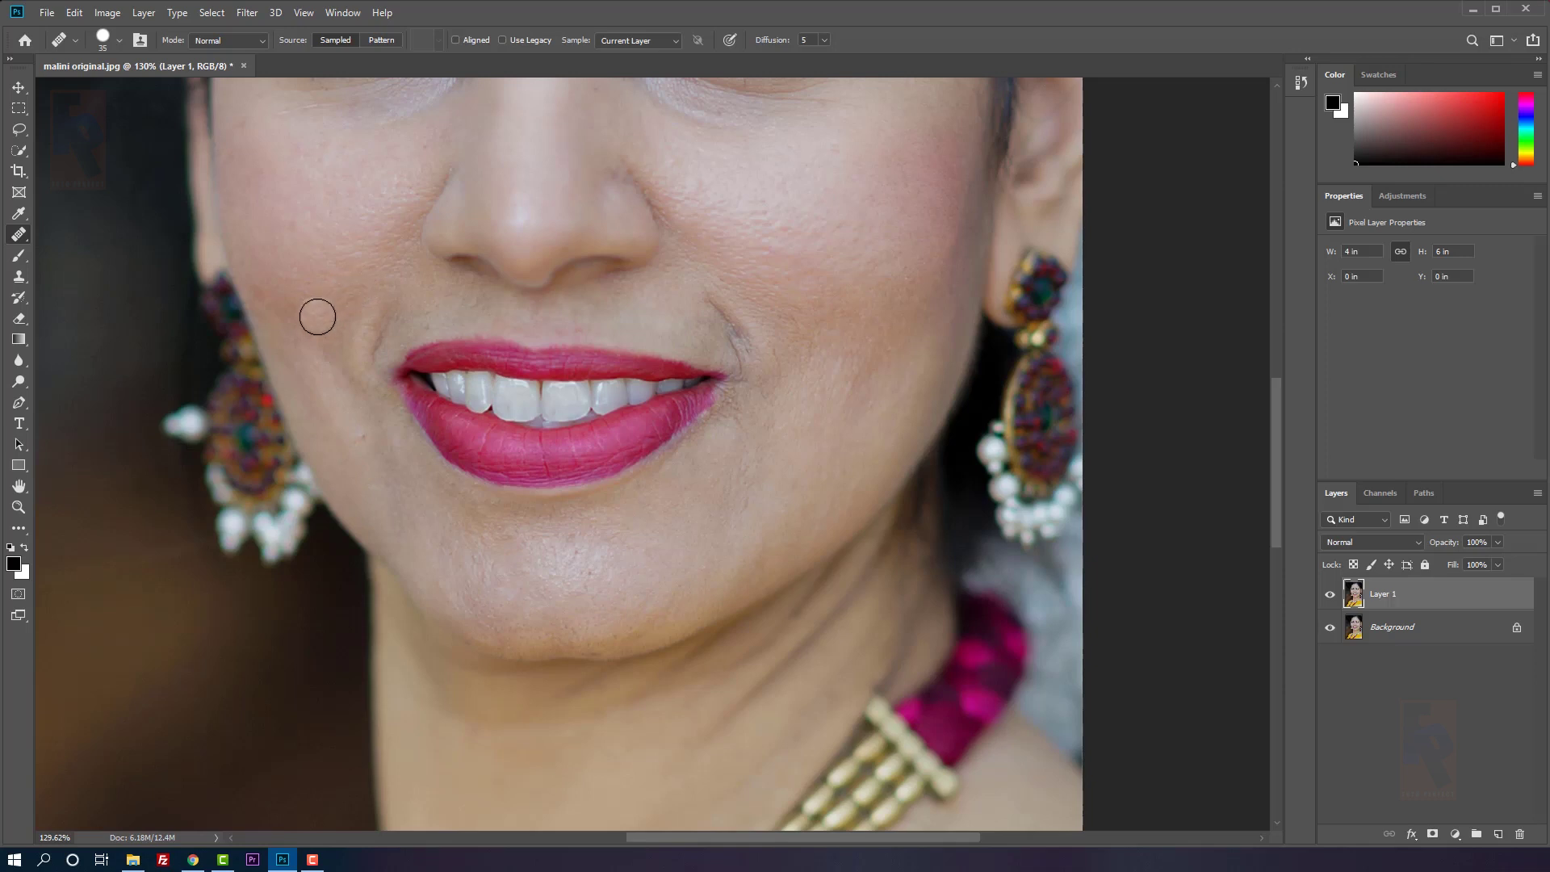
{"action": "left_click", "coordinate": [378, 462], "text": "alt"}
{"action": "left_click", "coordinate": [366, 442]}
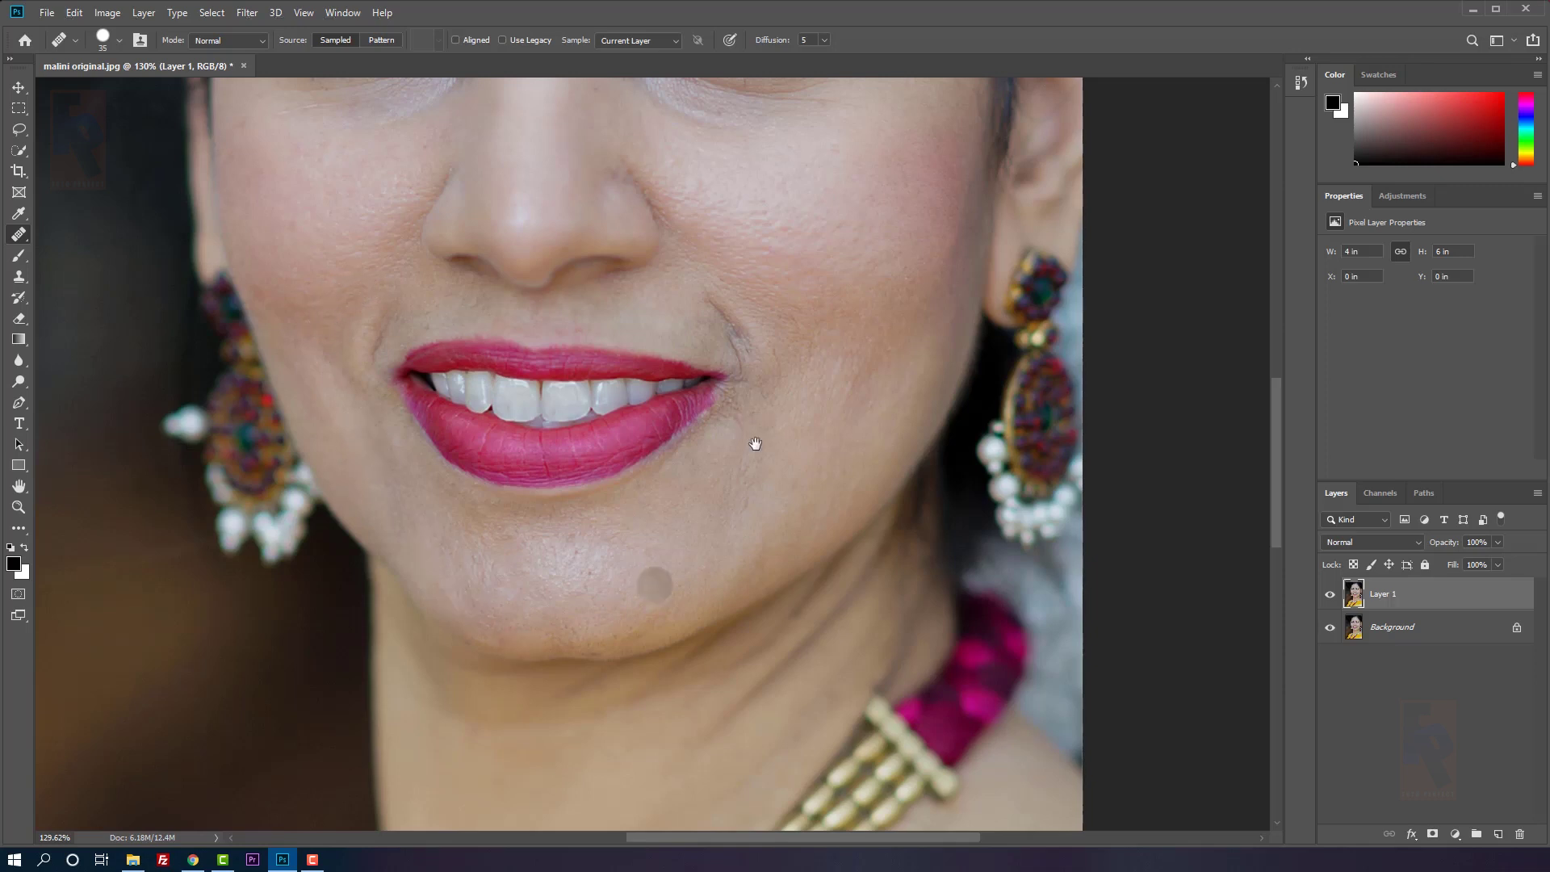
Heal the mark on the side of the nose with the Healing Brush at size 15
{"action": "scroll", "coordinate": [758, 387], "scroll_direction": "down", "scroll_amount": 3}
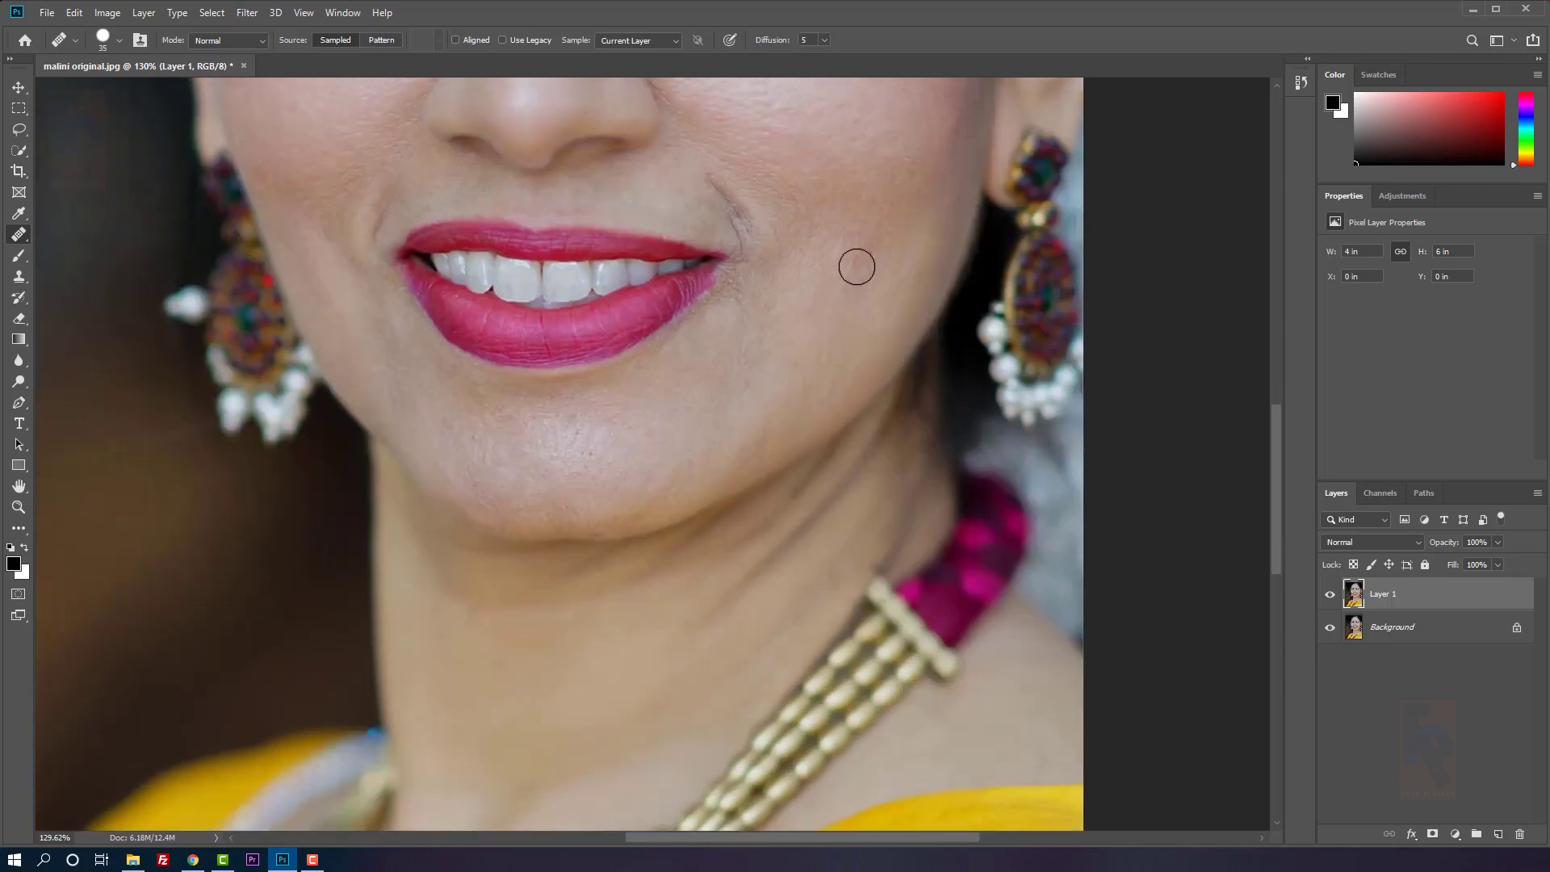
{"action": "left_click_drag", "start_coordinate": [760, 441], "coordinate": [840, 734]}
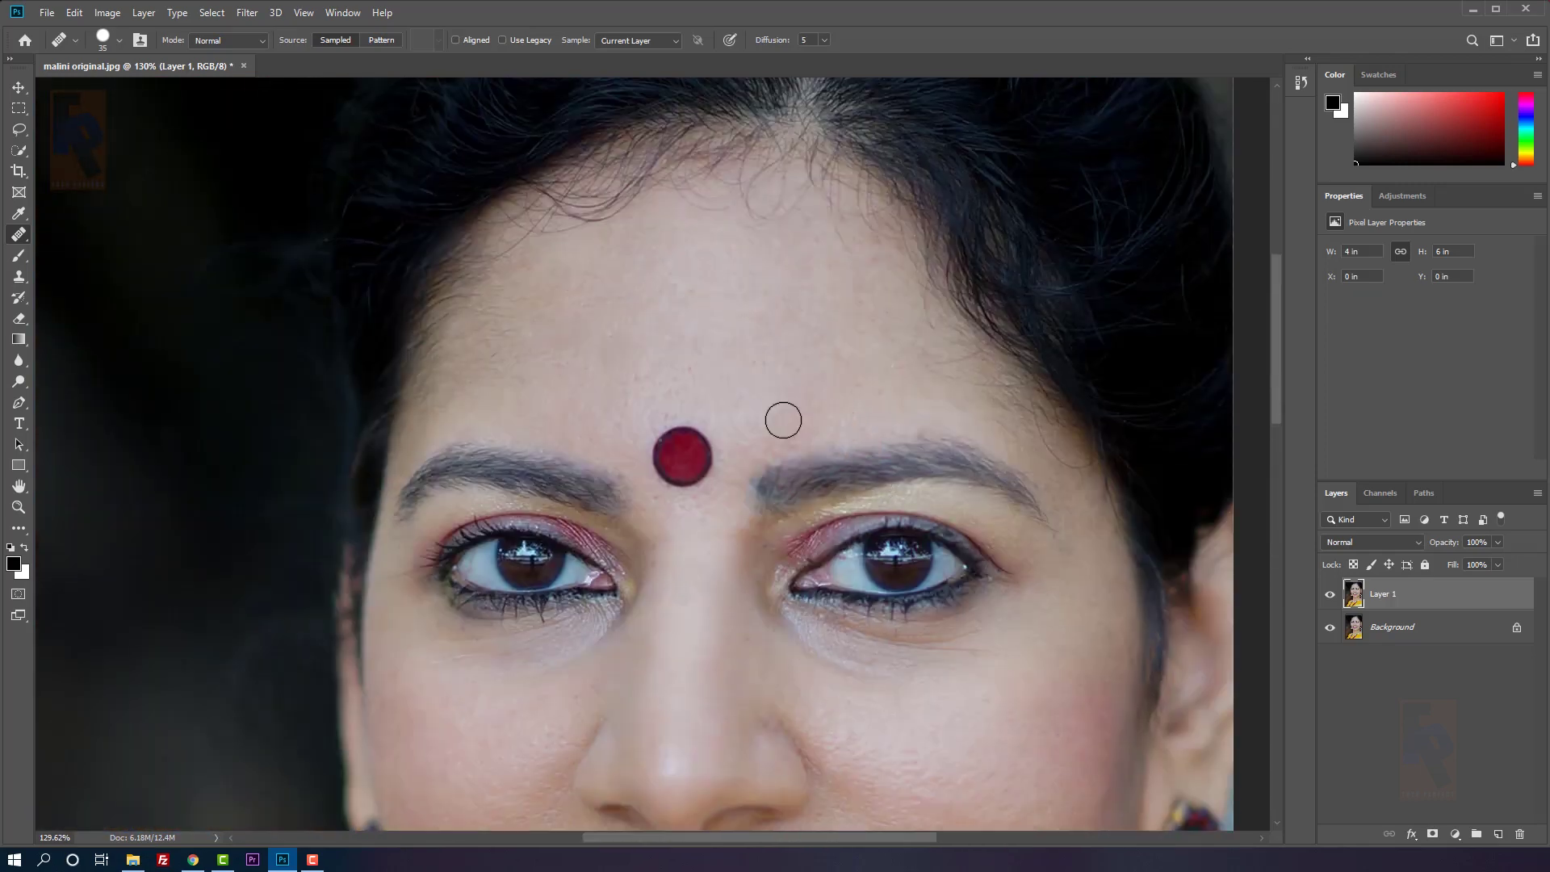
{"action": "left_click_drag", "start_coordinate": [973, 618], "coordinate": [934, 484]}
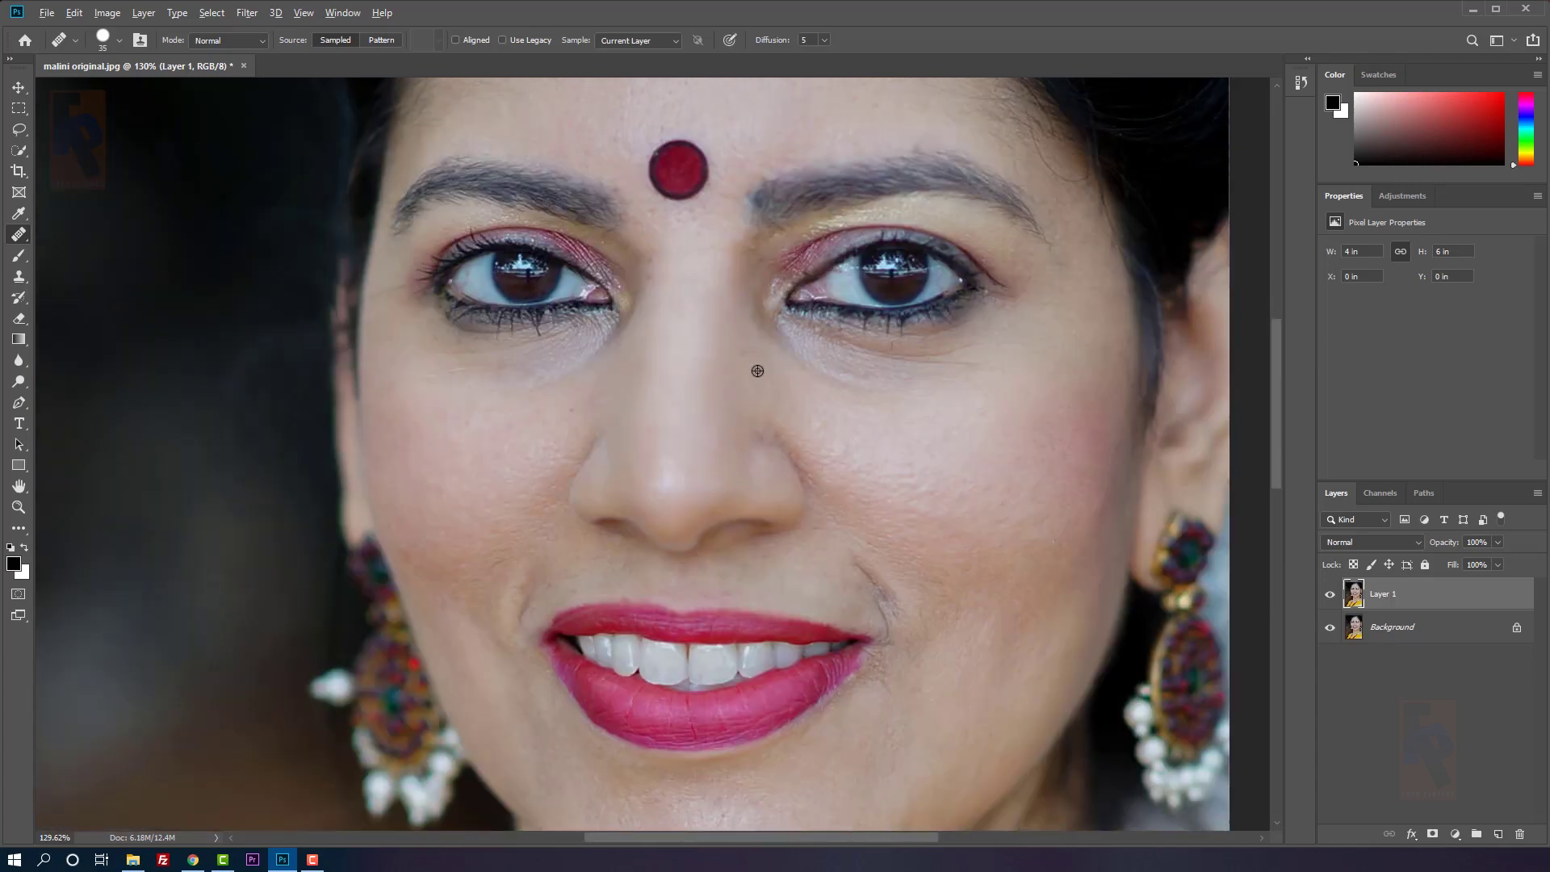
{"action": "key", "text": "bracketleft"}
{"action": "key", "text": "bracketleft"}
{"action": "mouse_move", "coordinate": [762, 432]}
{"action": "left_mouse_down"}
{"action": "mouse_move", "coordinate": [764, 408]}
{"action": "mouse_move", "coordinate": [770, 443]}
{"action": "mouse_move", "coordinate": [757, 411]}
{"action": "left_mouse_up"}
Duplicate Layer 1 and open the copy in the Camera Raw Filter
{"action": "key", "text": "ctrl+j"}
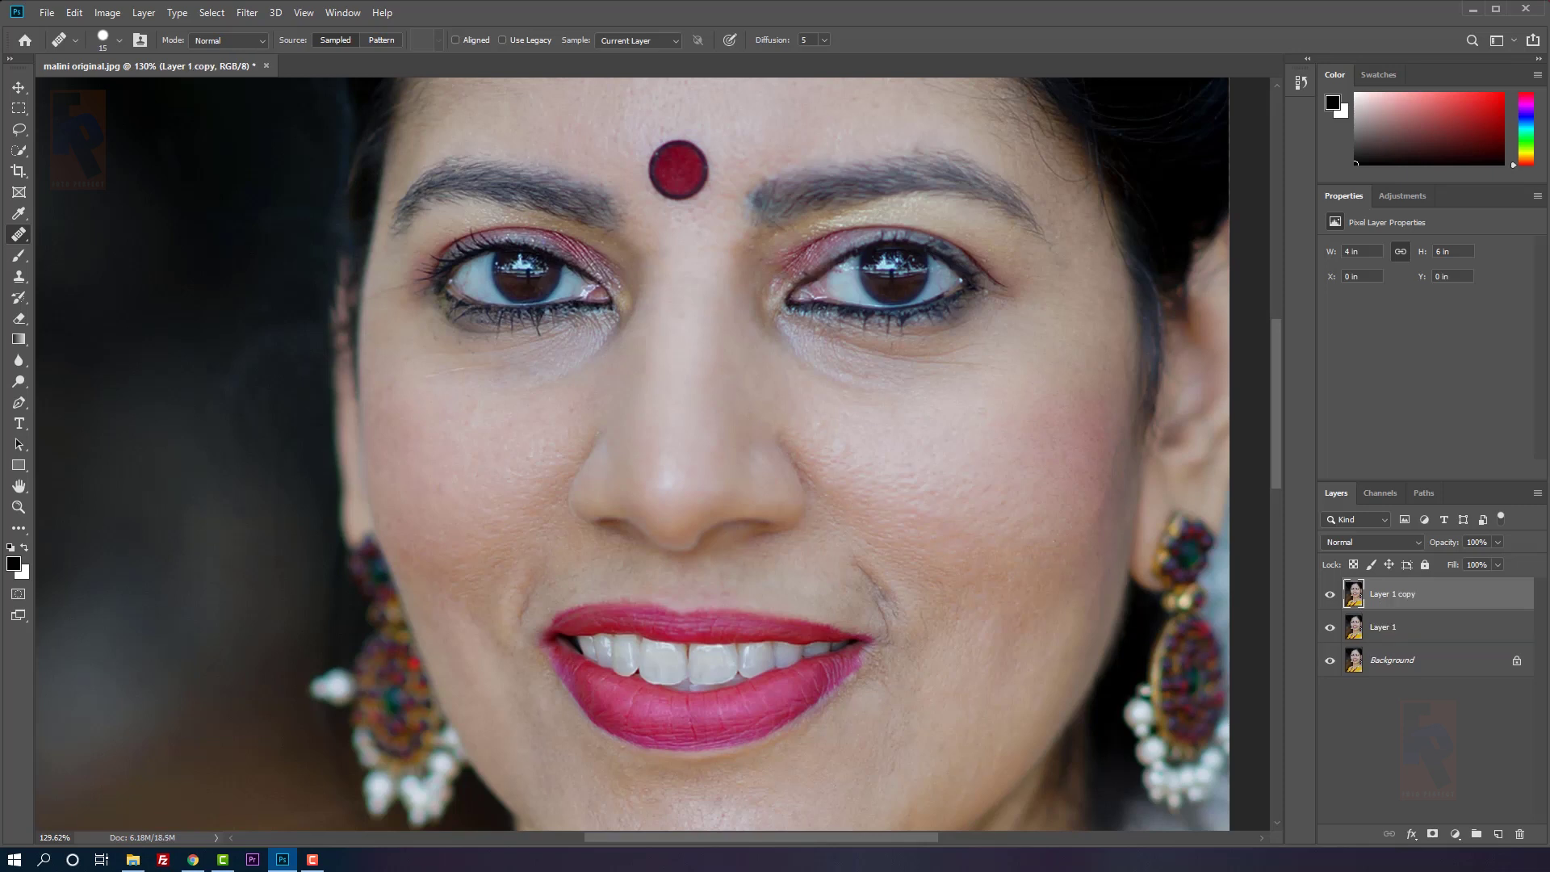
{"action": "scroll", "coordinate": [945, 468], "scroll_direction": "down", "scroll_amount": 1}
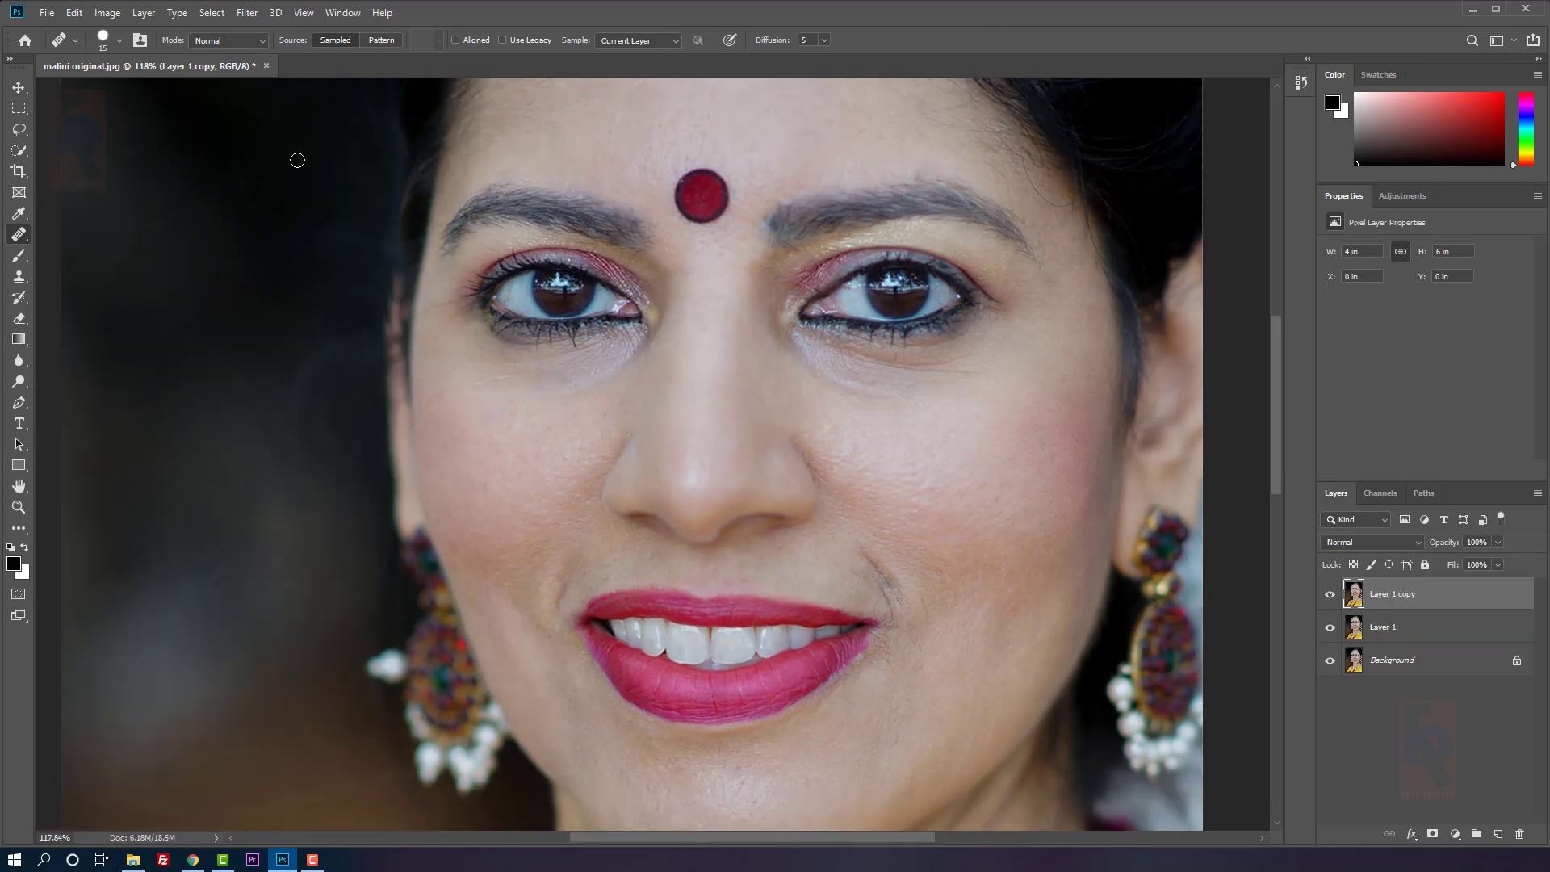
{"action": "left_click", "coordinate": [249, 13]}
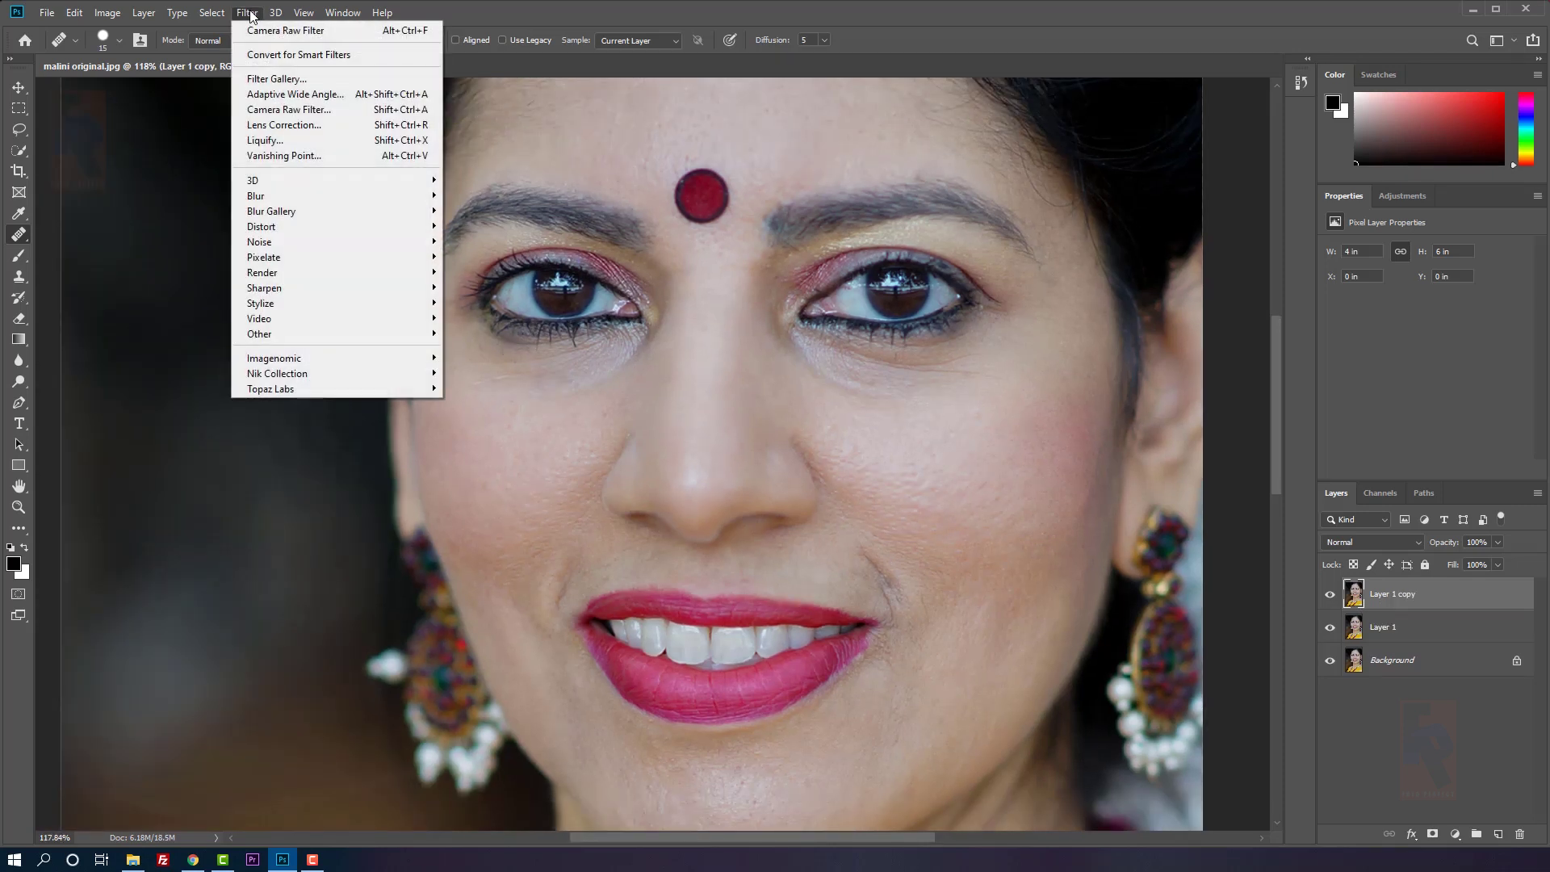
{"action": "left_click", "coordinate": [331, 110]}
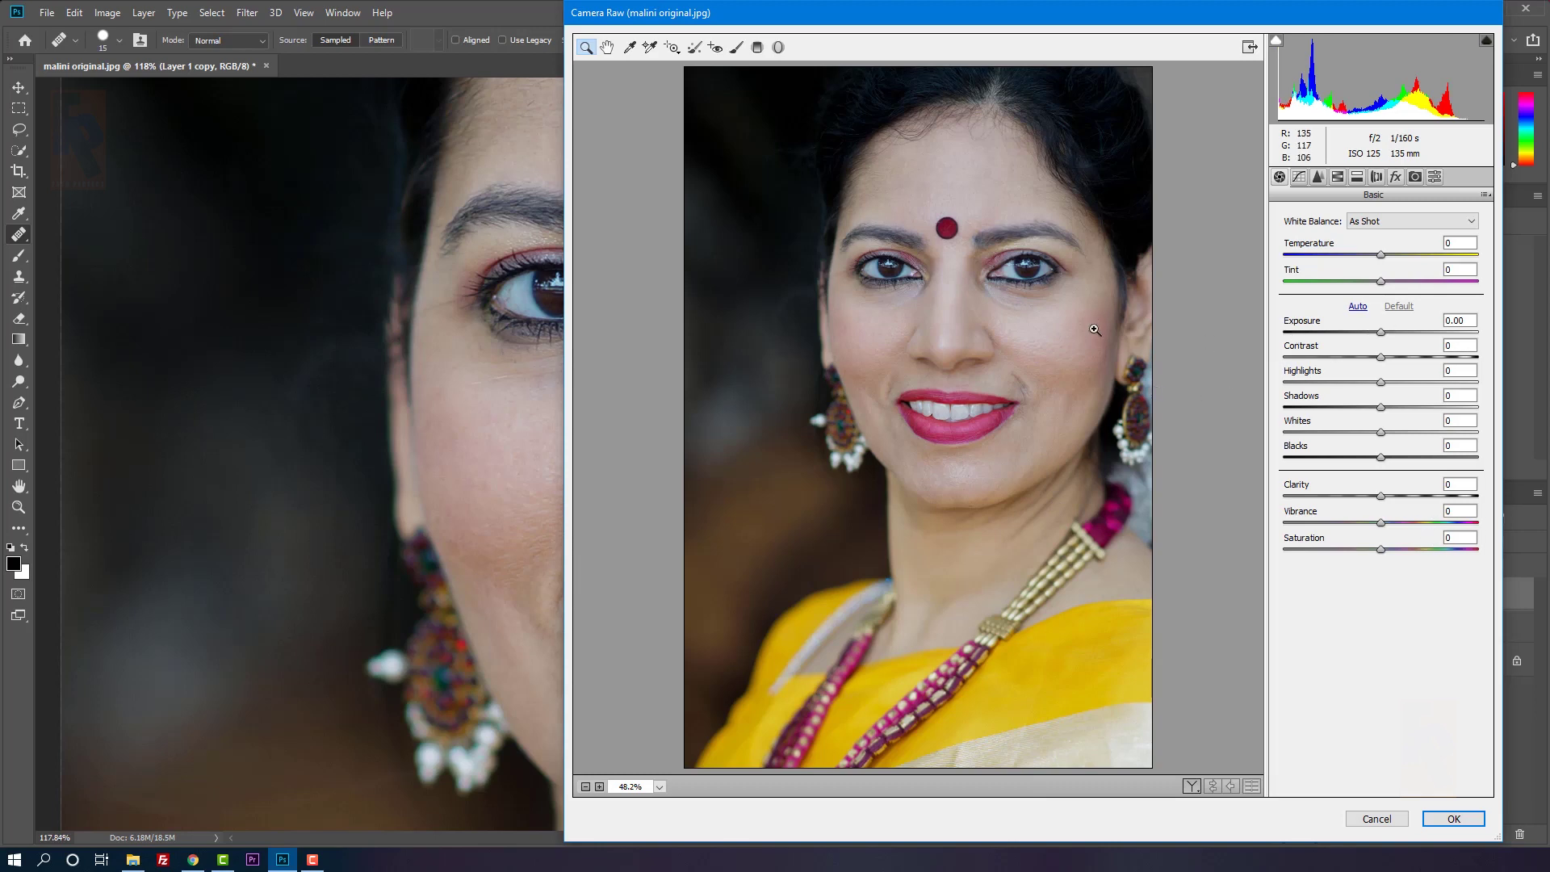
Soften the skin in Camera Raw by setting Clarity to -50, judging the effect on a close view of the face
{"action": "left_click", "coordinate": [954, 243]}
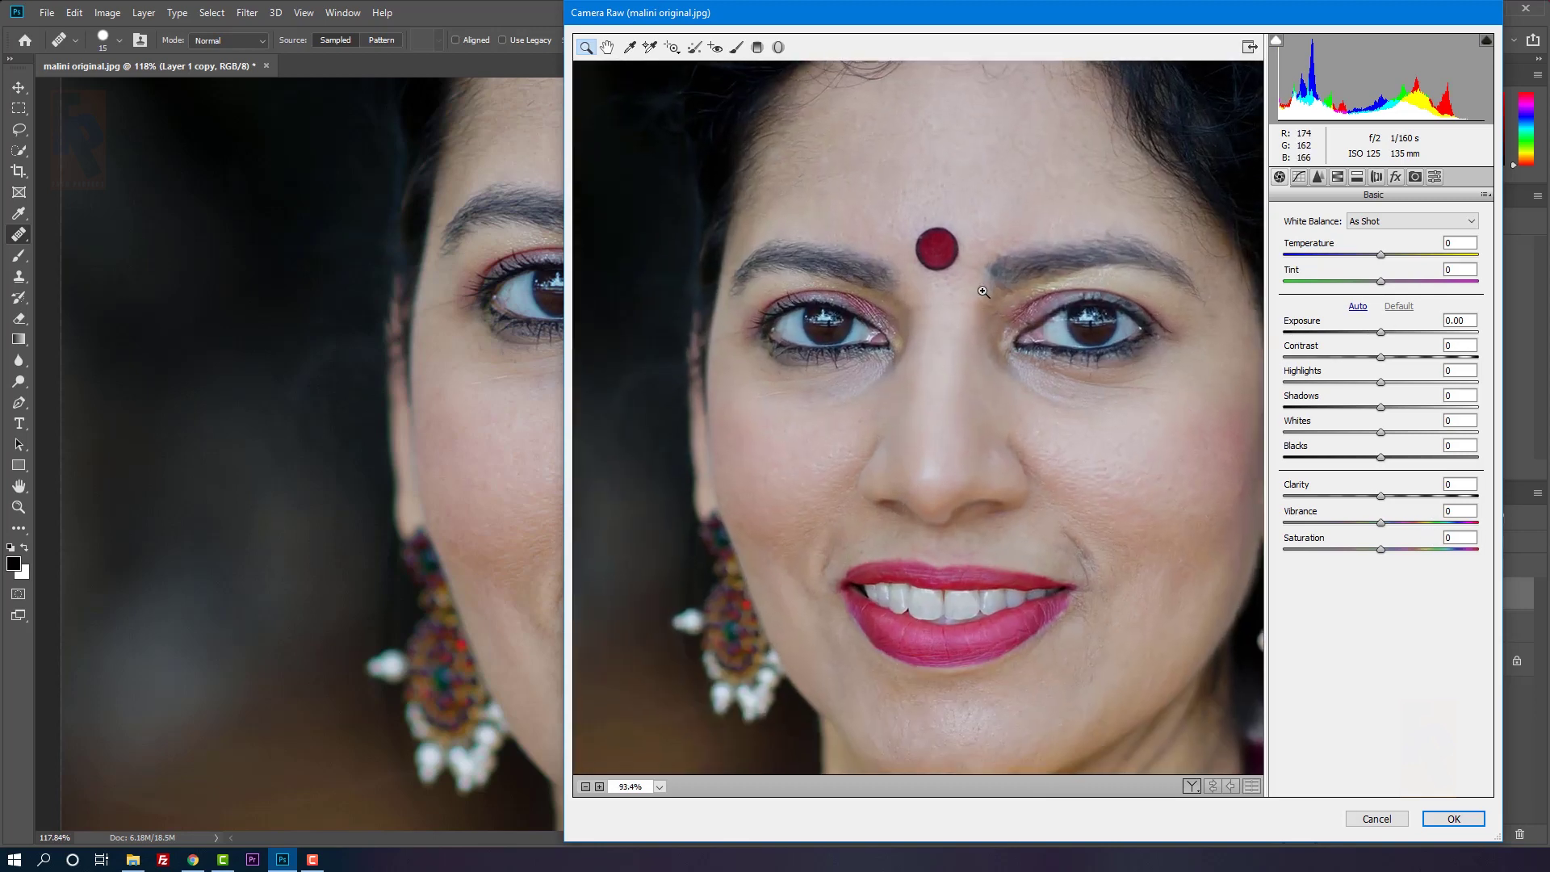
{"action": "left_click_drag", "start_coordinate": [1101, 519], "coordinate": [1057, 475]}
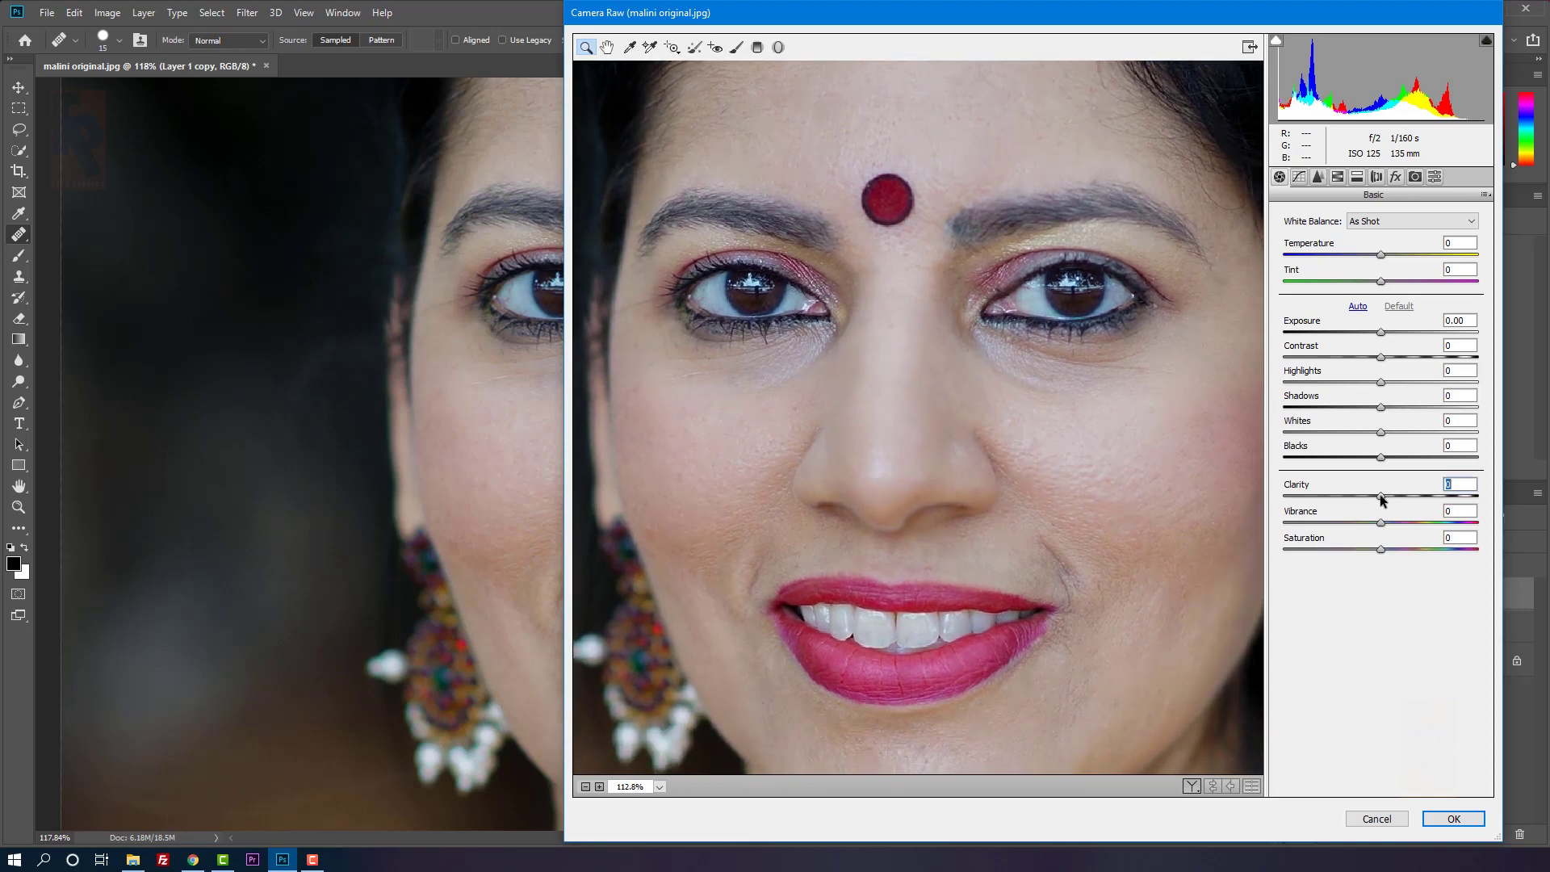
{"action": "left_click_drag", "start_coordinate": [1380, 496], "coordinate": [1267, 502]}
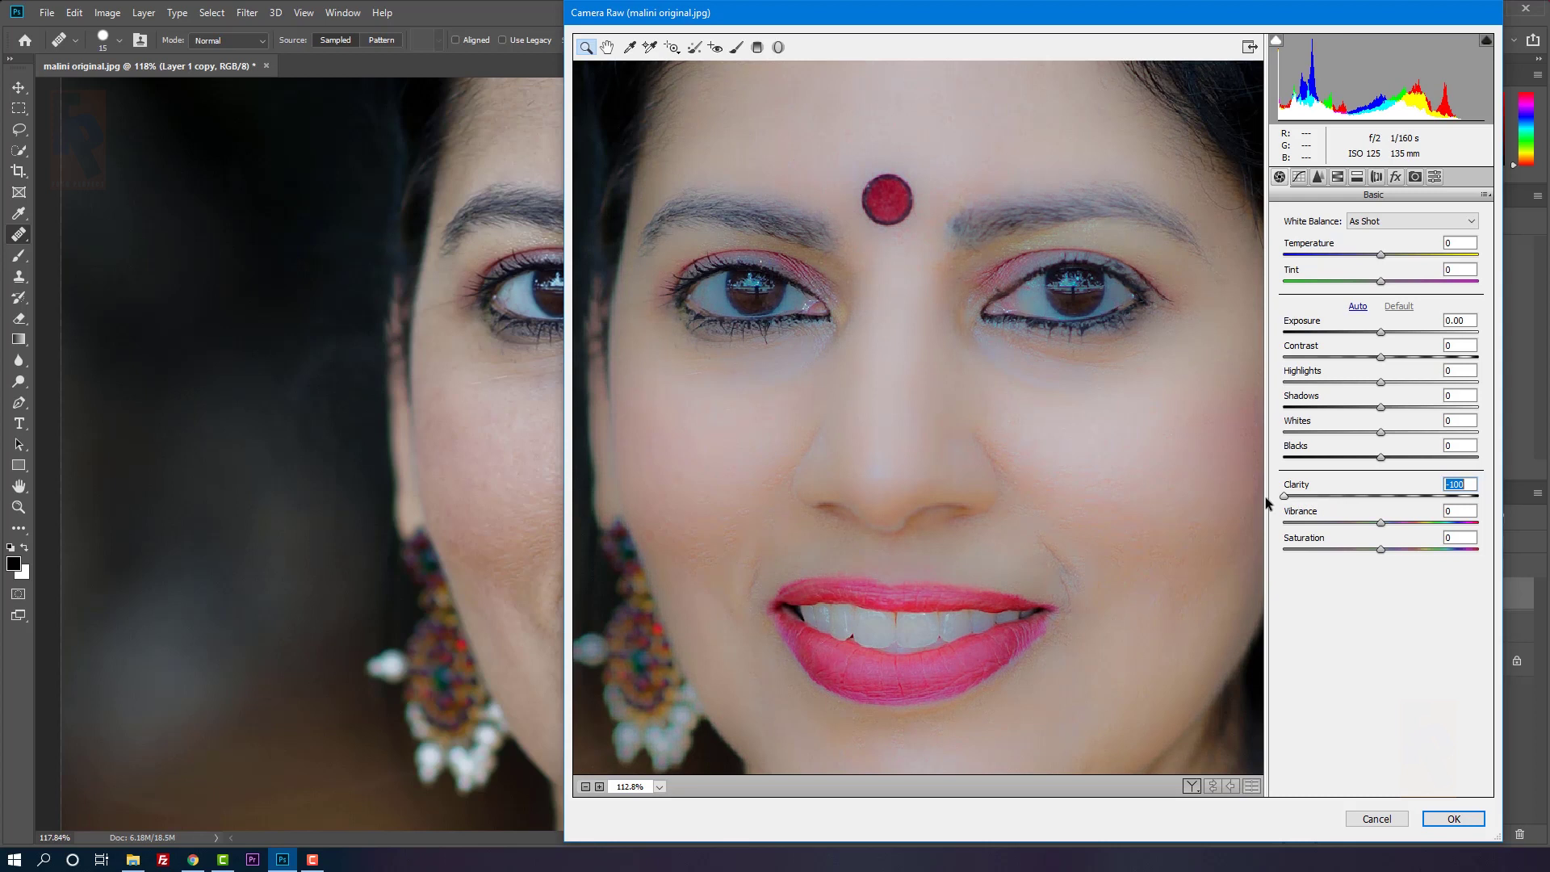
{"action": "left_click_drag", "start_coordinate": [1266, 498], "coordinate": [1325, 503]}
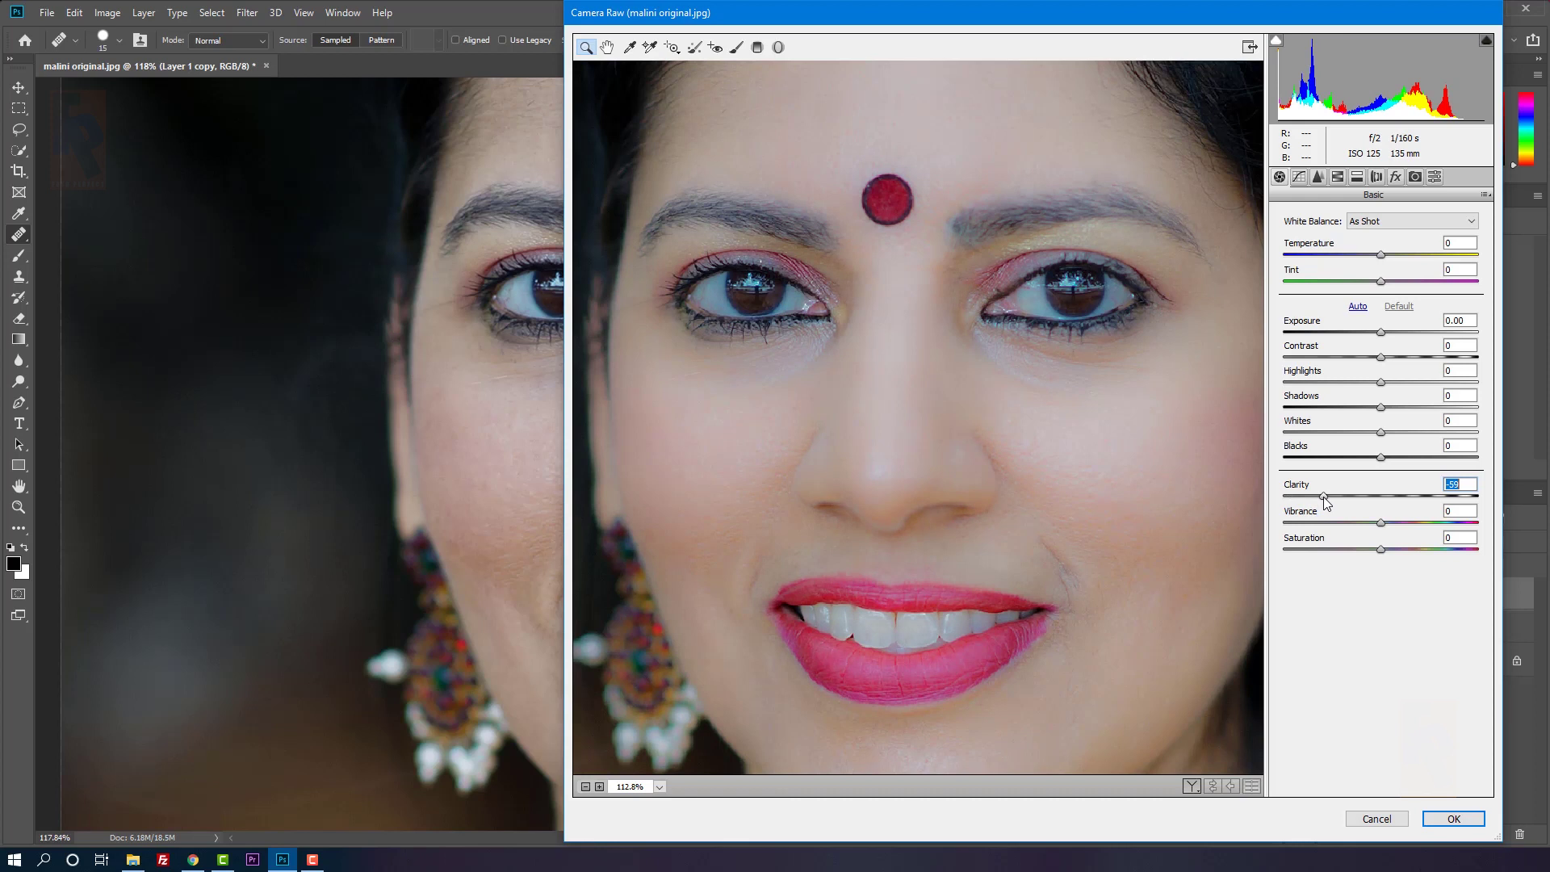
{"action": "left_click_drag", "start_coordinate": [1332, 503], "coordinate": [1332, 496]}
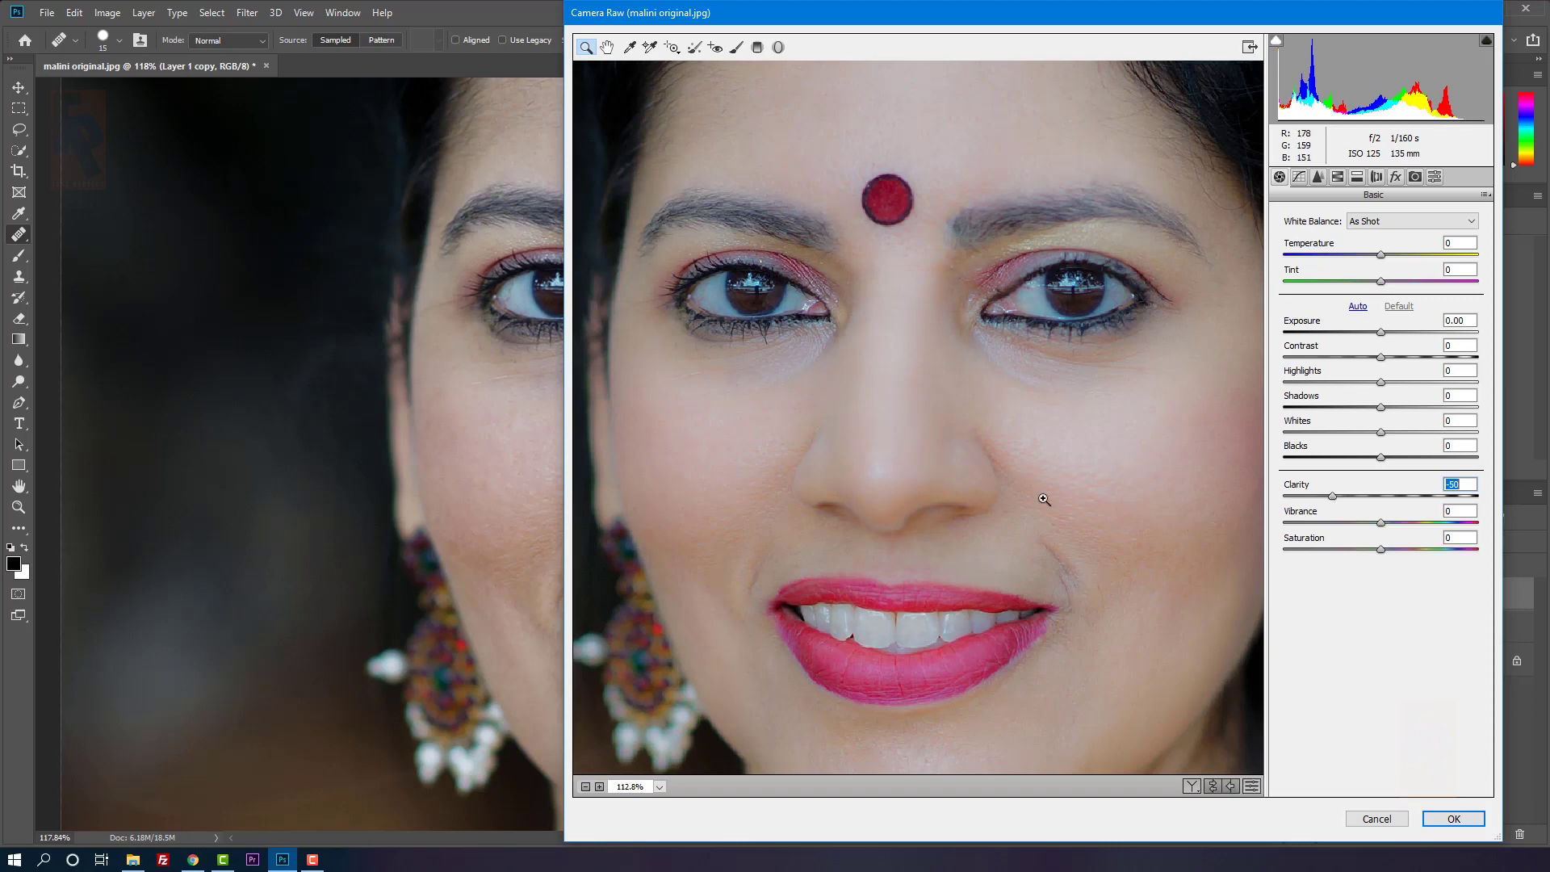
Apply the Camera Raw softening to Layer 1 copy and conceal it with a black layer mask
{"action": "left_click", "coordinate": [1453, 818]}
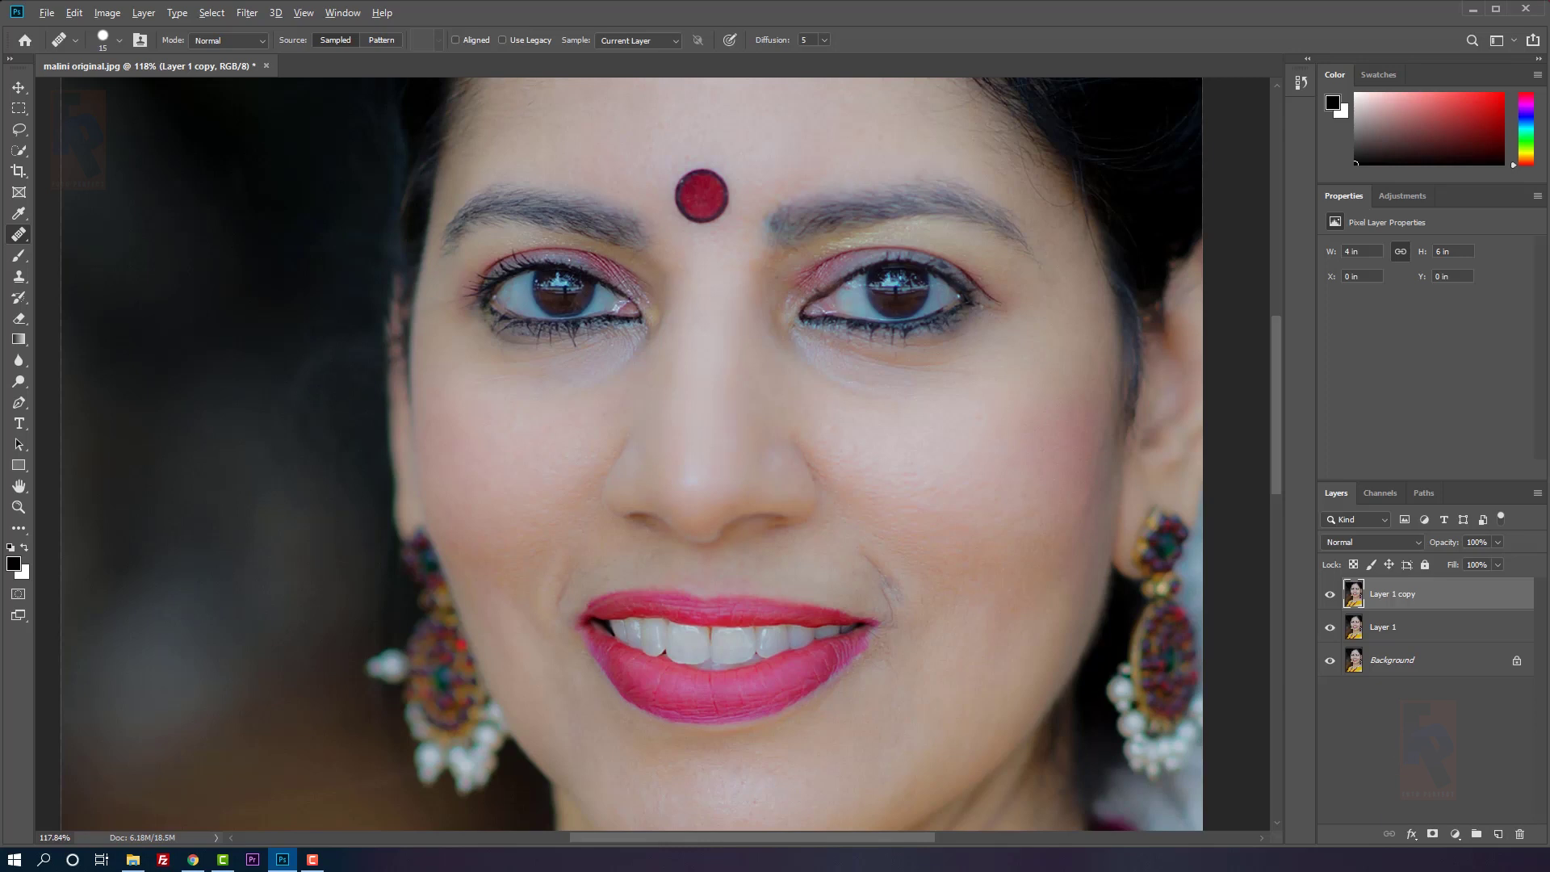
{"action": "left_click", "coordinate": [1433, 834], "text": "alt"}
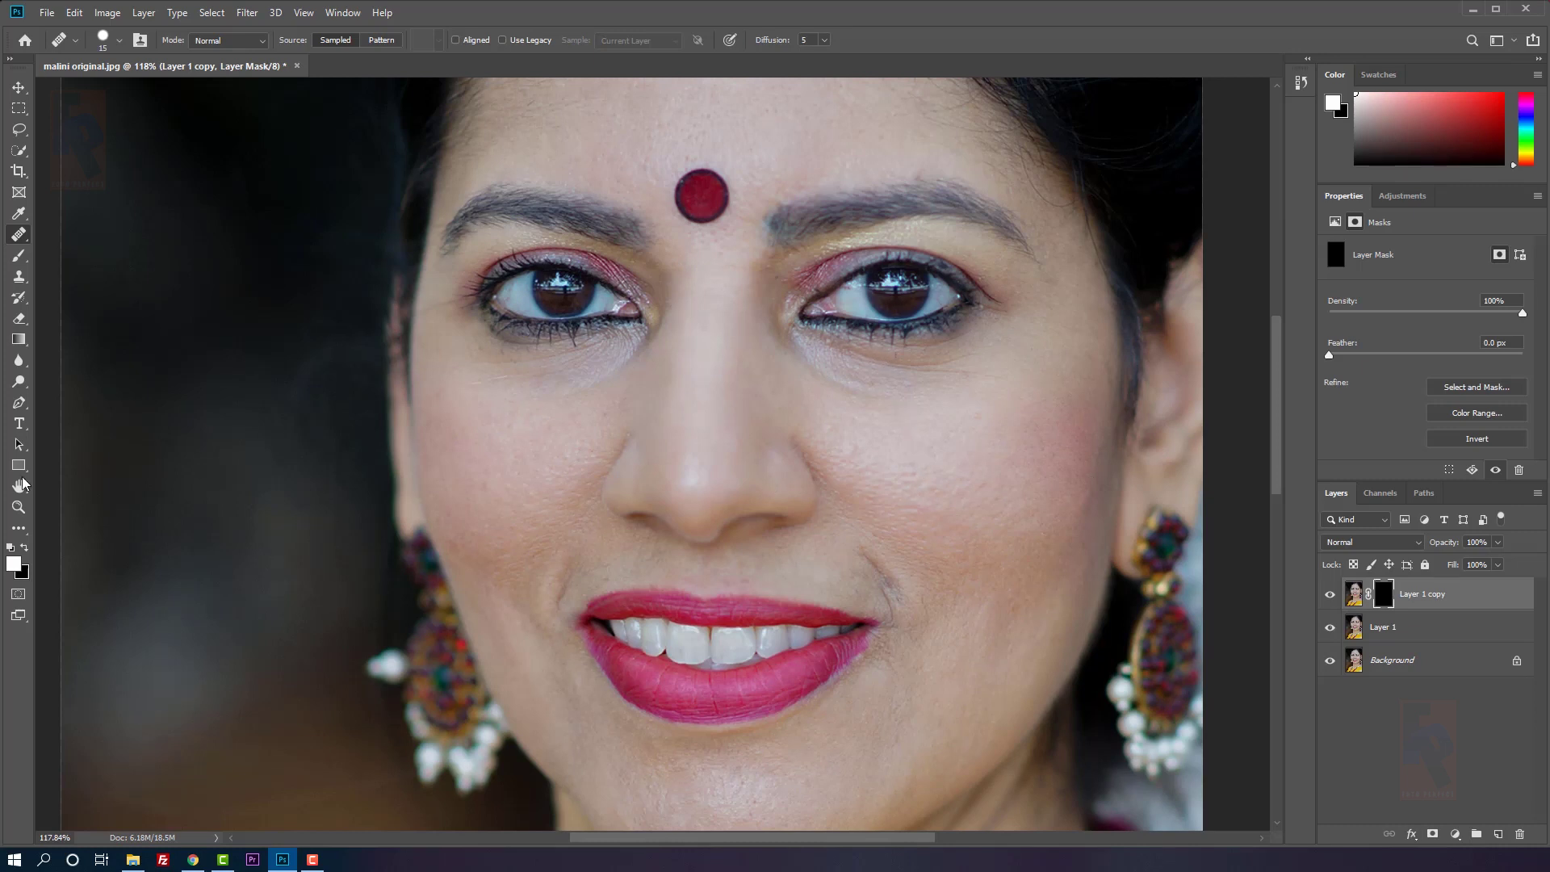
Hide Layer 1 and paint white over the forehead on the mask with the Brush at size 175
{"action": "left_click", "coordinate": [18, 258]}
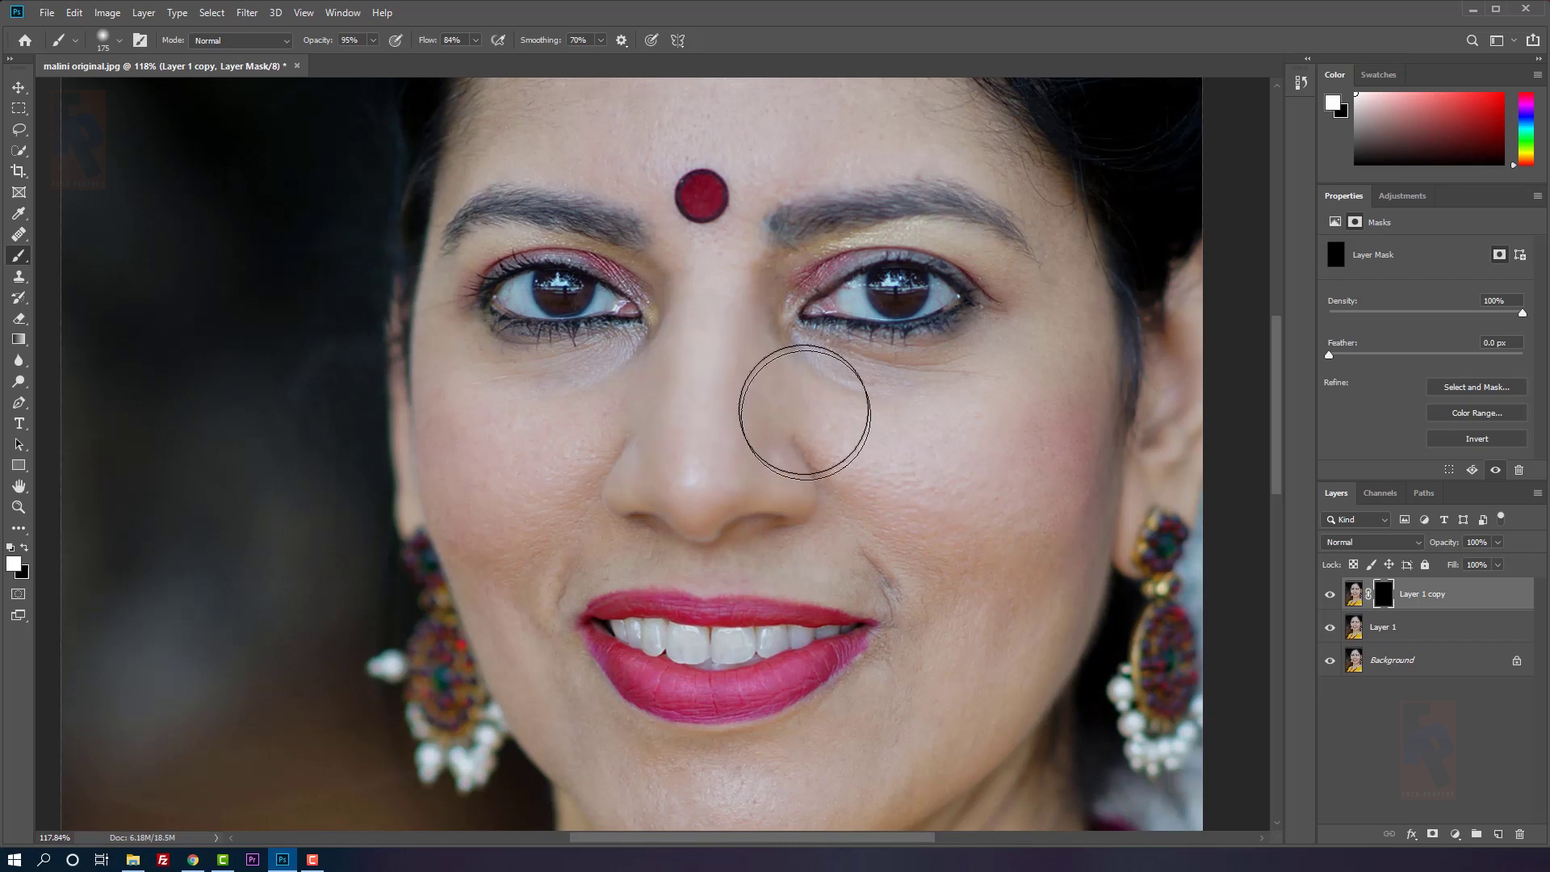
{"action": "left_click_drag", "start_coordinate": [754, 429], "coordinate": [775, 610]}
{"action": "left_click", "coordinate": [1327, 633]}
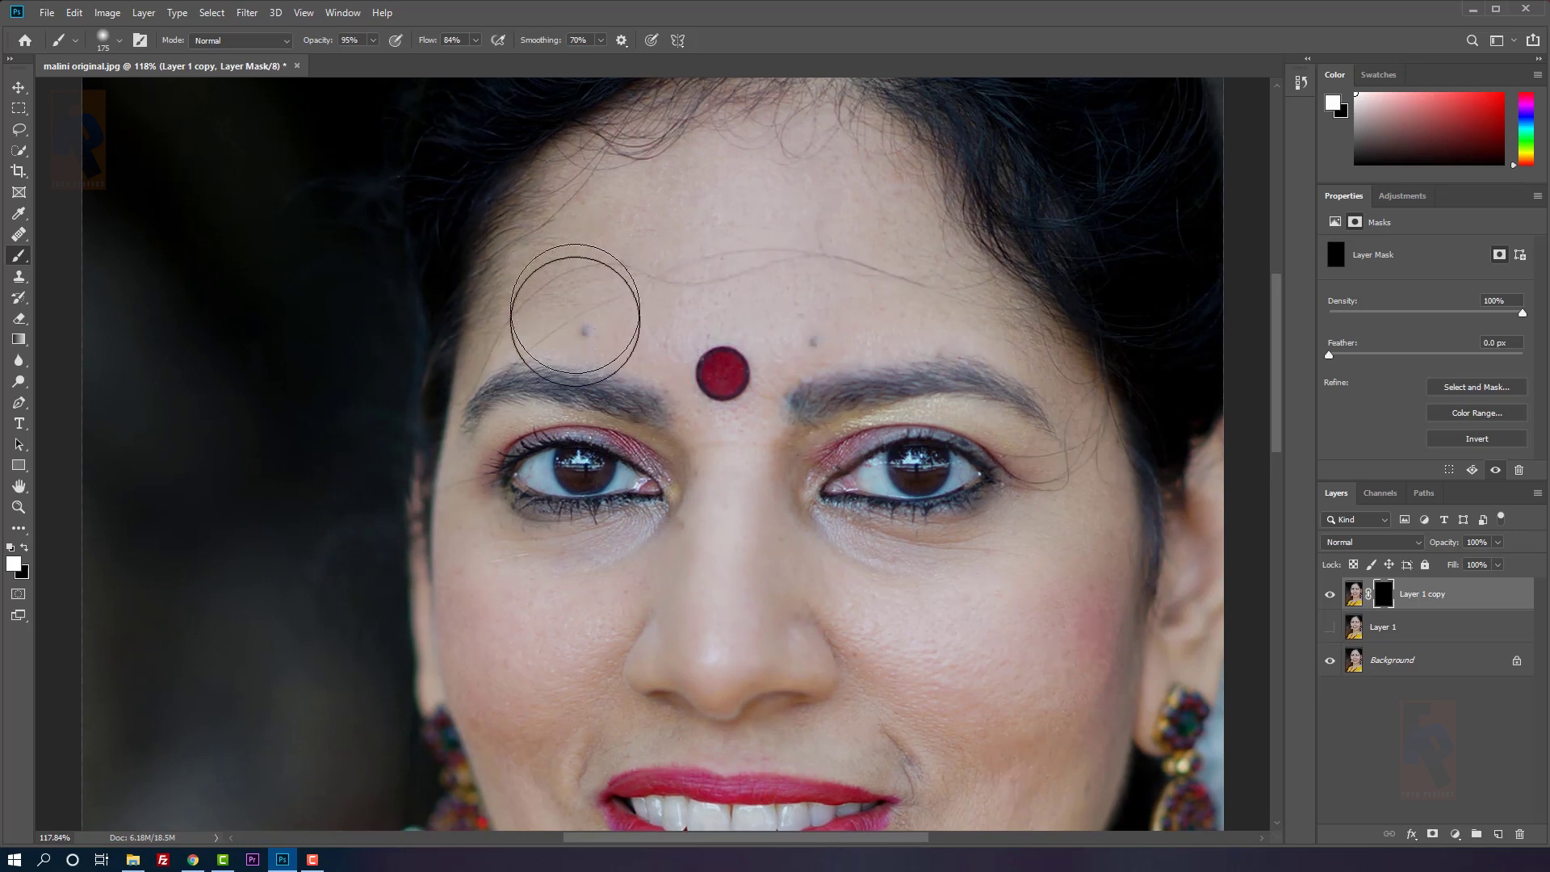
{"action": "mouse_move", "coordinate": [546, 306]}
{"action": "left_mouse_down"}
{"action": "mouse_move", "coordinate": [811, 269]}
{"action": "mouse_move", "coordinate": [666, 249]}
{"action": "mouse_move", "coordinate": [930, 286]}
{"action": "mouse_move", "coordinate": [705, 205]}
{"action": "mouse_move", "coordinate": [800, 192]}
{"action": "mouse_move", "coordinate": [685, 134]}
{"action": "mouse_move", "coordinate": [613, 181]}
{"action": "mouse_move", "coordinate": [821, 109]}
{"action": "mouse_move", "coordinate": [984, 288]}
{"action": "mouse_move", "coordinate": [858, 238]}
{"action": "mouse_move", "coordinate": [1025, 332]}
{"action": "mouse_move", "coordinate": [975, 271]}
{"action": "mouse_move", "coordinate": [1085, 371]}
{"action": "mouse_move", "coordinate": [1011, 292]}
{"action": "mouse_move", "coordinate": [1112, 422]}
{"action": "mouse_move", "coordinate": [1069, 326]}
{"action": "mouse_move", "coordinate": [1137, 431]}
{"action": "left_mouse_up"}
{"action": "left_click_drag", "start_coordinate": [1086, 349], "coordinate": [1119, 417]}
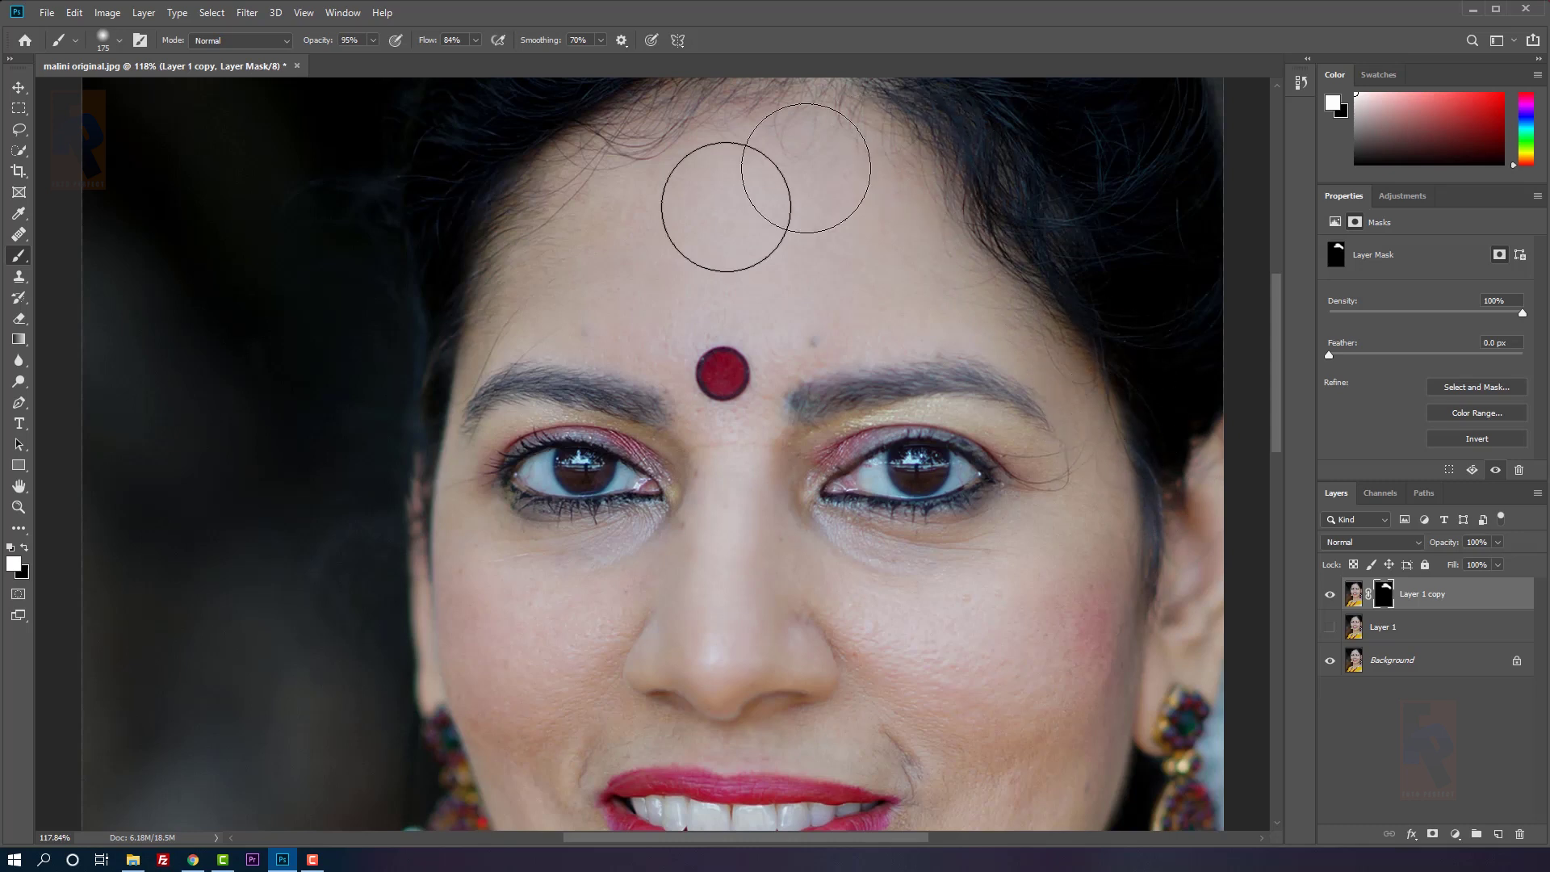
Reduce the brush and paint the mask white over the spots above the brows and the skin of the image-right cheek
{"action": "key", "text": "bracketleft"}
{"action": "key", "text": "bracketleft"}
{"action": "key", "text": "bracketleft"}
{"action": "key", "text": "bracketleft"}
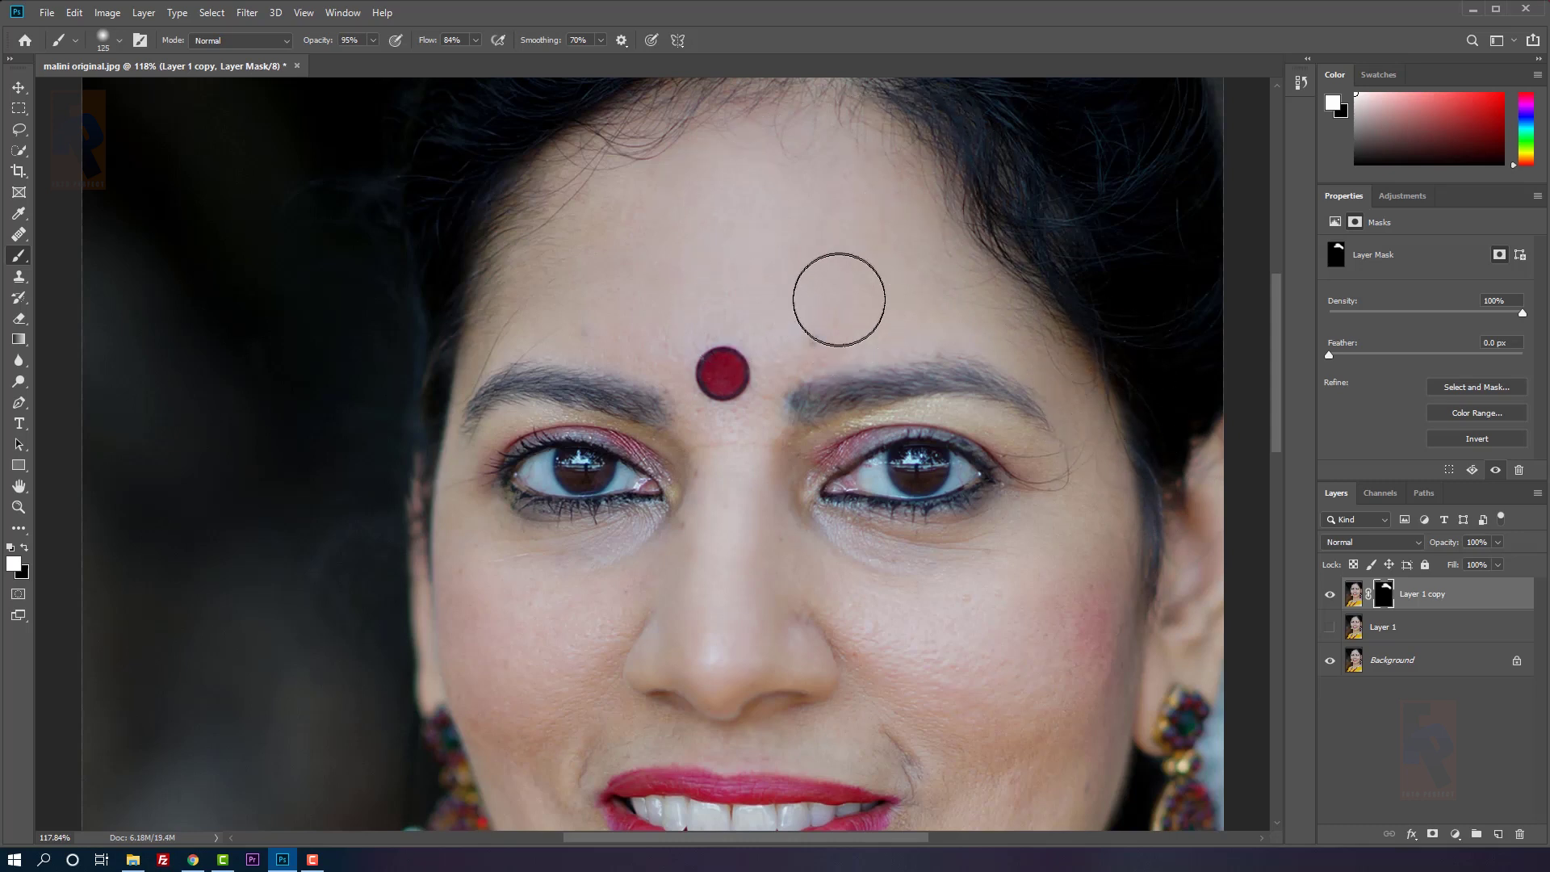
{"action": "left_click", "coordinate": [812, 339]}
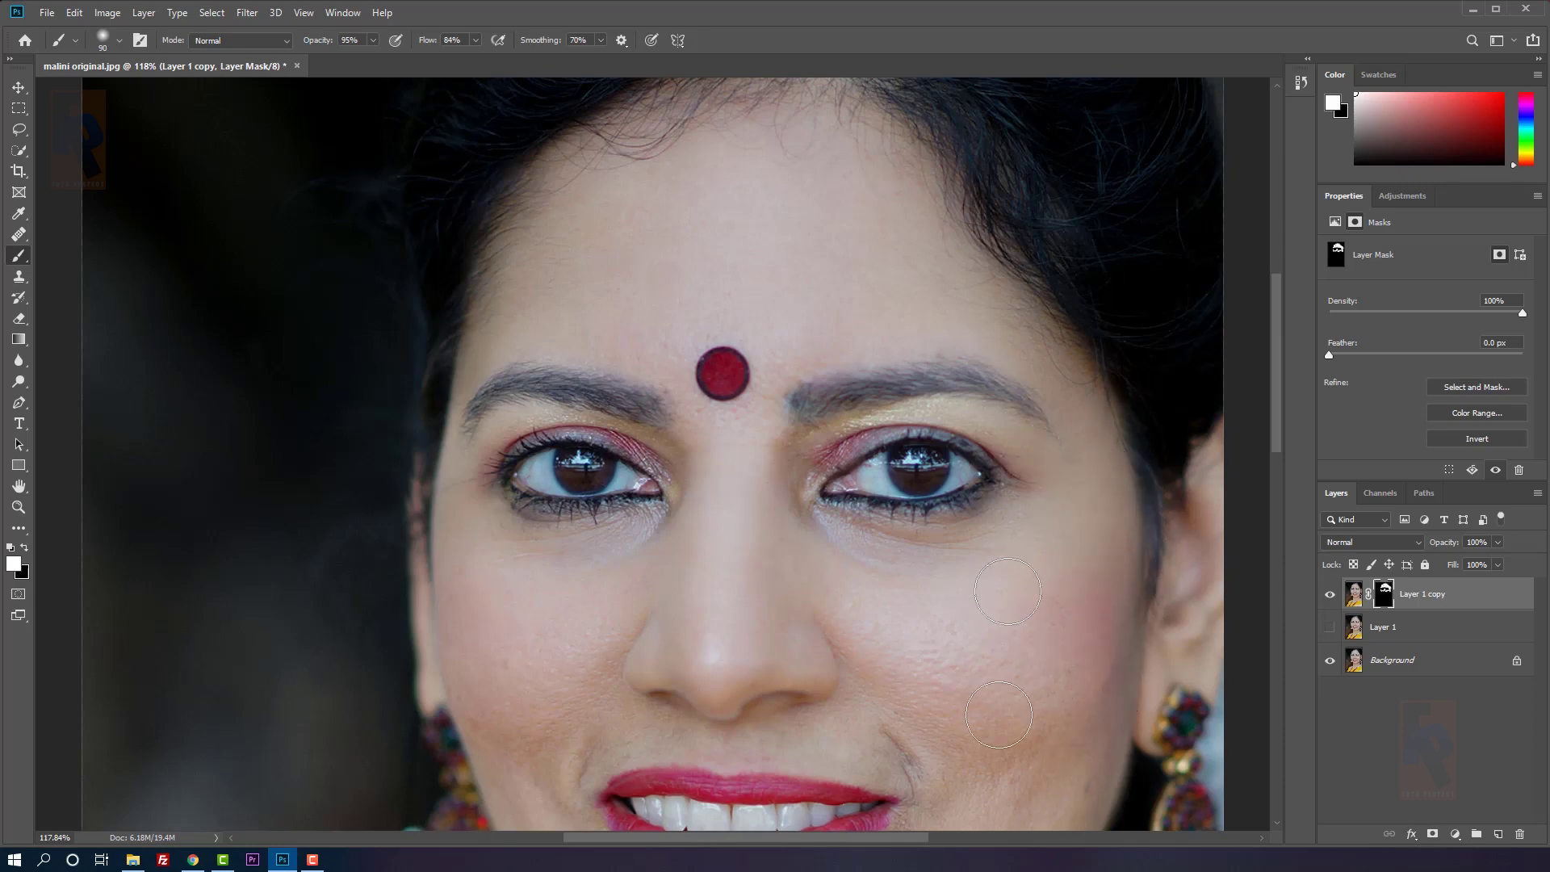
Enlarge the brush to 175 and paint the mask white over the chin, jaw and neck, avoiding the lips
{"action": "left_click_drag", "start_coordinate": [1041, 693], "coordinate": [1045, 240]}
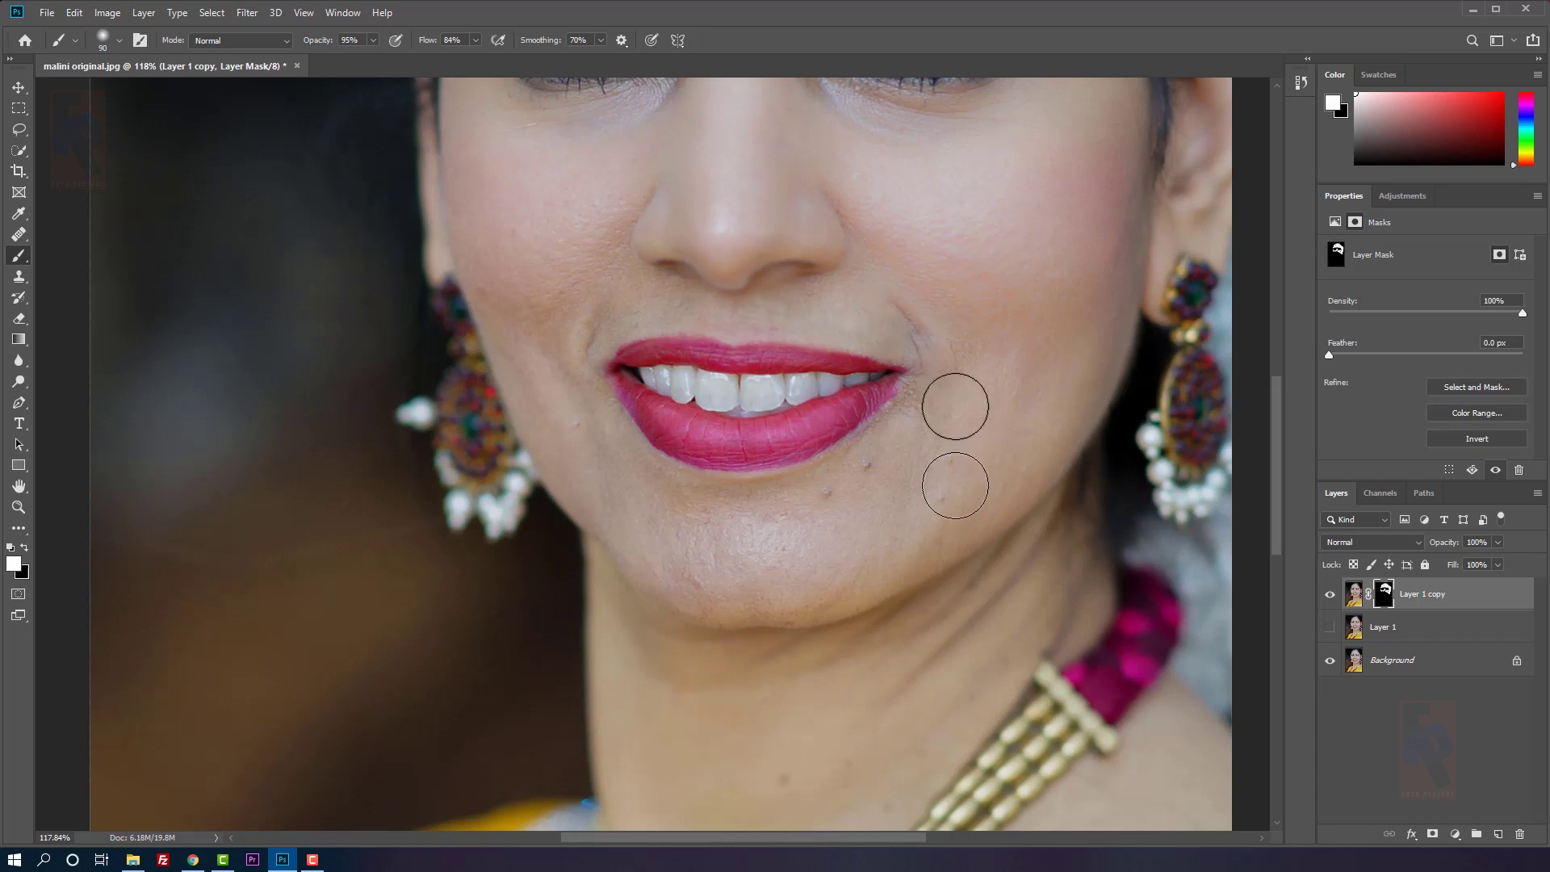
{"action": "key", "text": "bracketright"}
{"action": "key", "text": "bracketright"}
{"action": "key", "text": "bracketright"}
{"action": "key", "text": "bracketright"}
{"action": "mouse_move", "coordinate": [734, 542]}
{"action": "left_mouse_down"}
{"action": "mouse_move", "coordinate": [1003, 480]}
{"action": "mouse_move", "coordinate": [879, 548]}
{"action": "mouse_move", "coordinate": [921, 476]}
{"action": "left_mouse_up"}
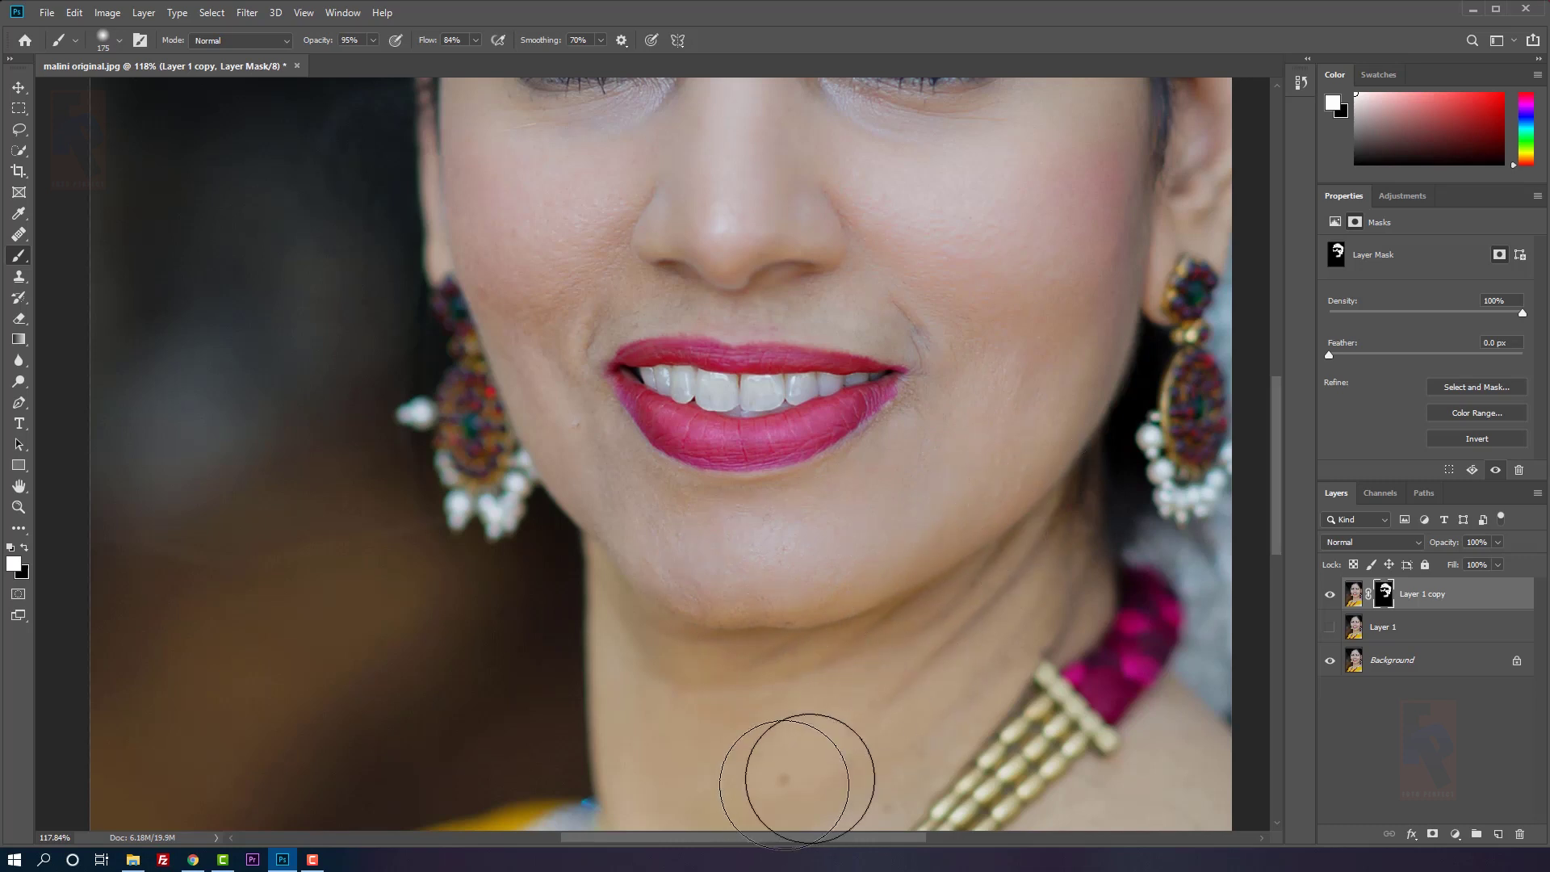
{"action": "left_click_drag", "start_coordinate": [878, 702], "coordinate": [962, 488]}
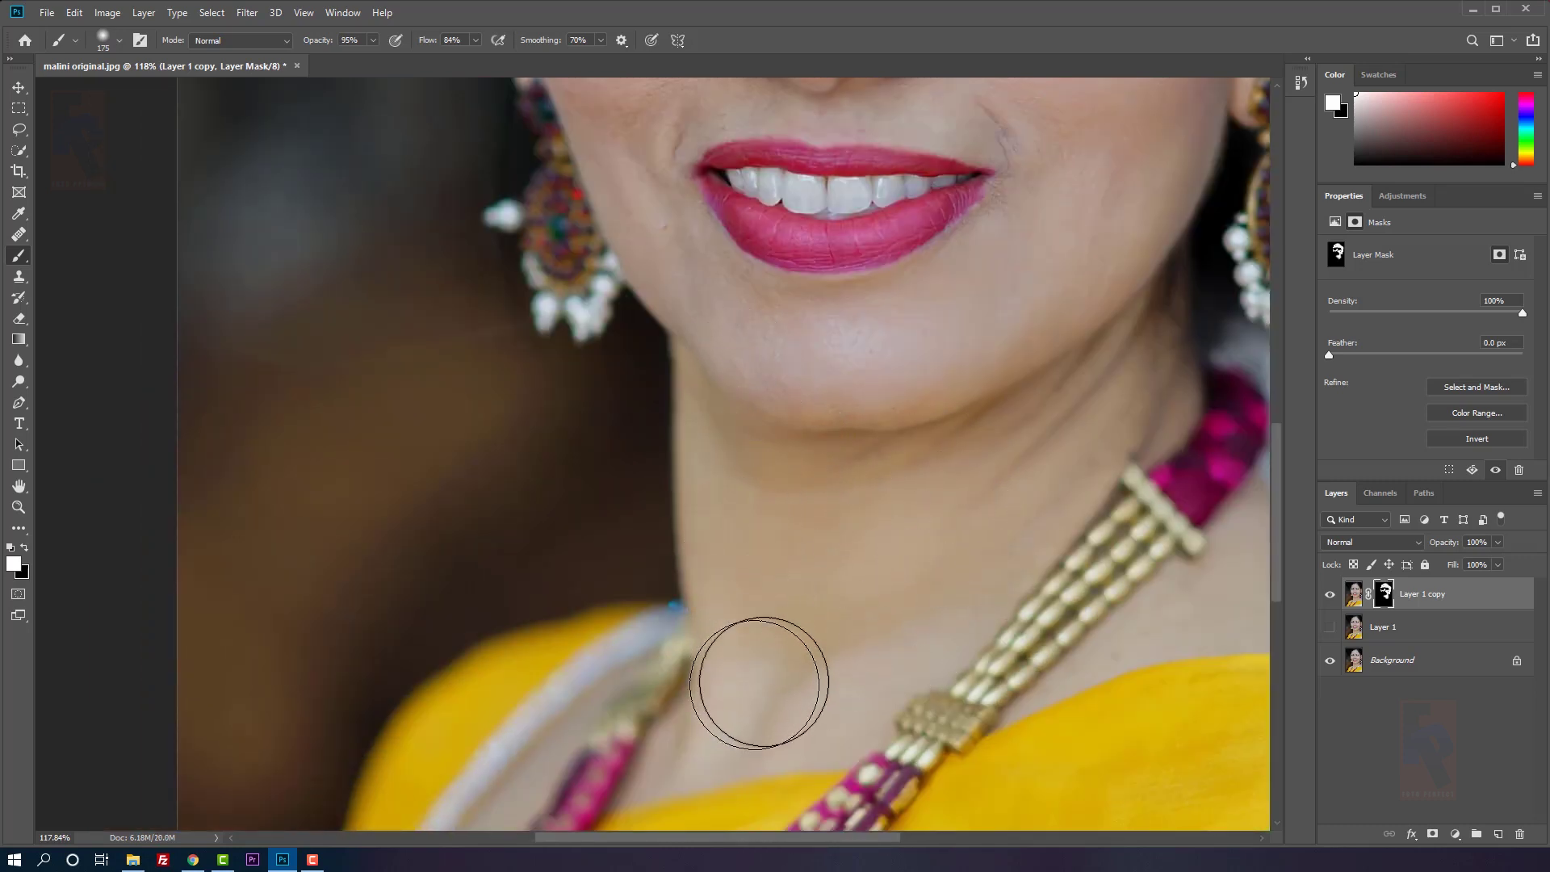
Paint the mask white over the image-left cheek and around the nose, lips and eyes, reducing the brush to 50 for the tight areas
{"action": "left_click_drag", "start_coordinate": [965, 651], "coordinate": [1149, 839]}
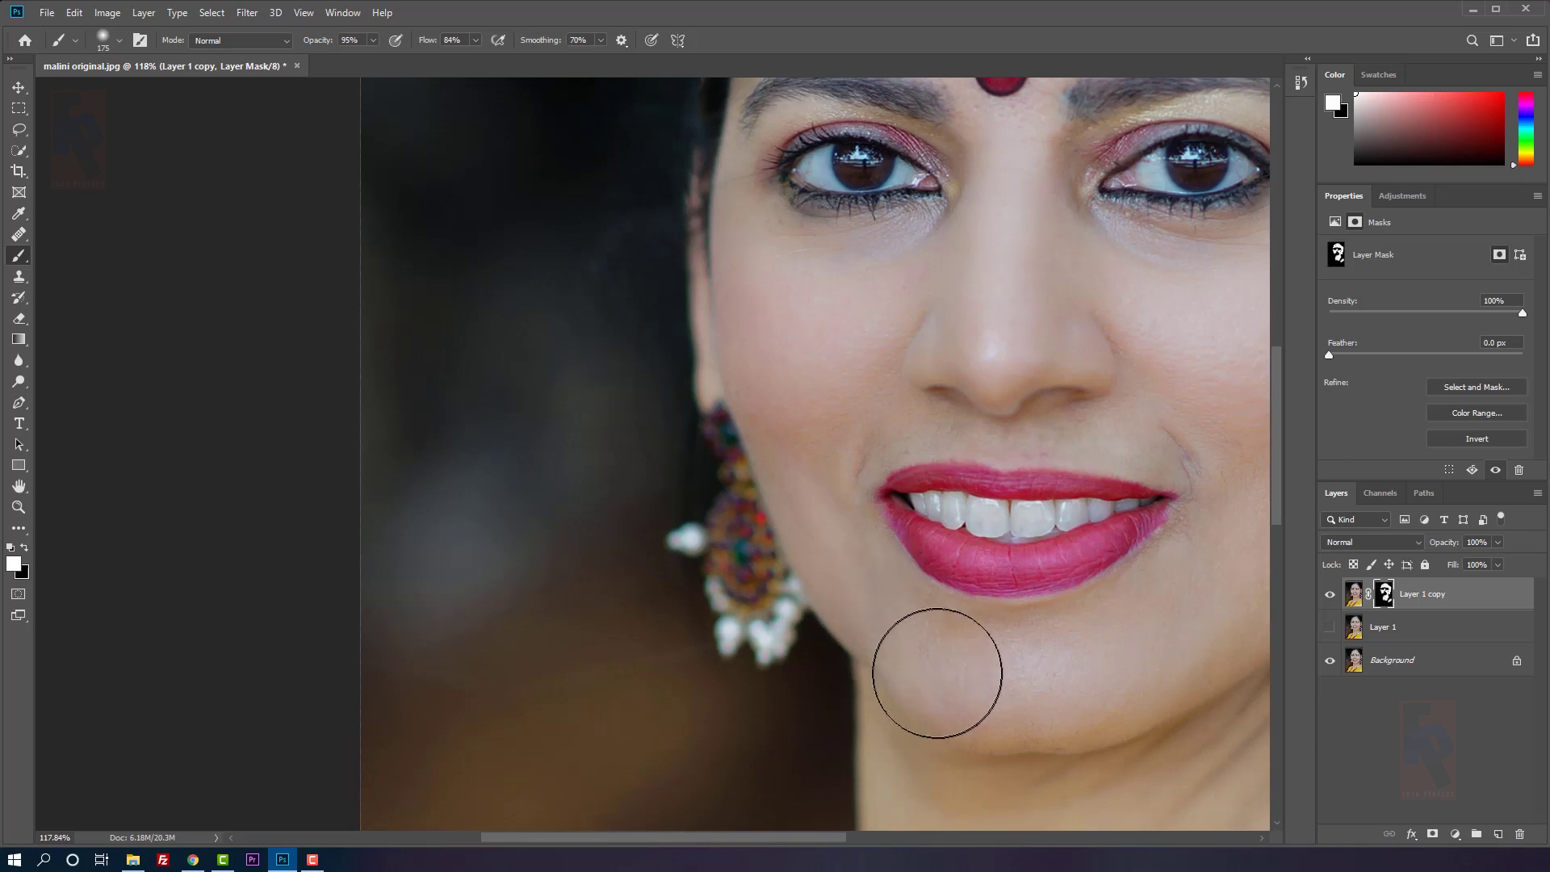
{"action": "key", "text": "bracketleft"}
{"action": "key", "text": "bracketleft"}
{"action": "key", "text": "bracketleft"}
{"action": "key", "text": "bracketleft"}
{"action": "key", "text": "bracketleft"}
{"action": "key", "text": "bracketleft"}
{"action": "key", "text": "bracketleft"}
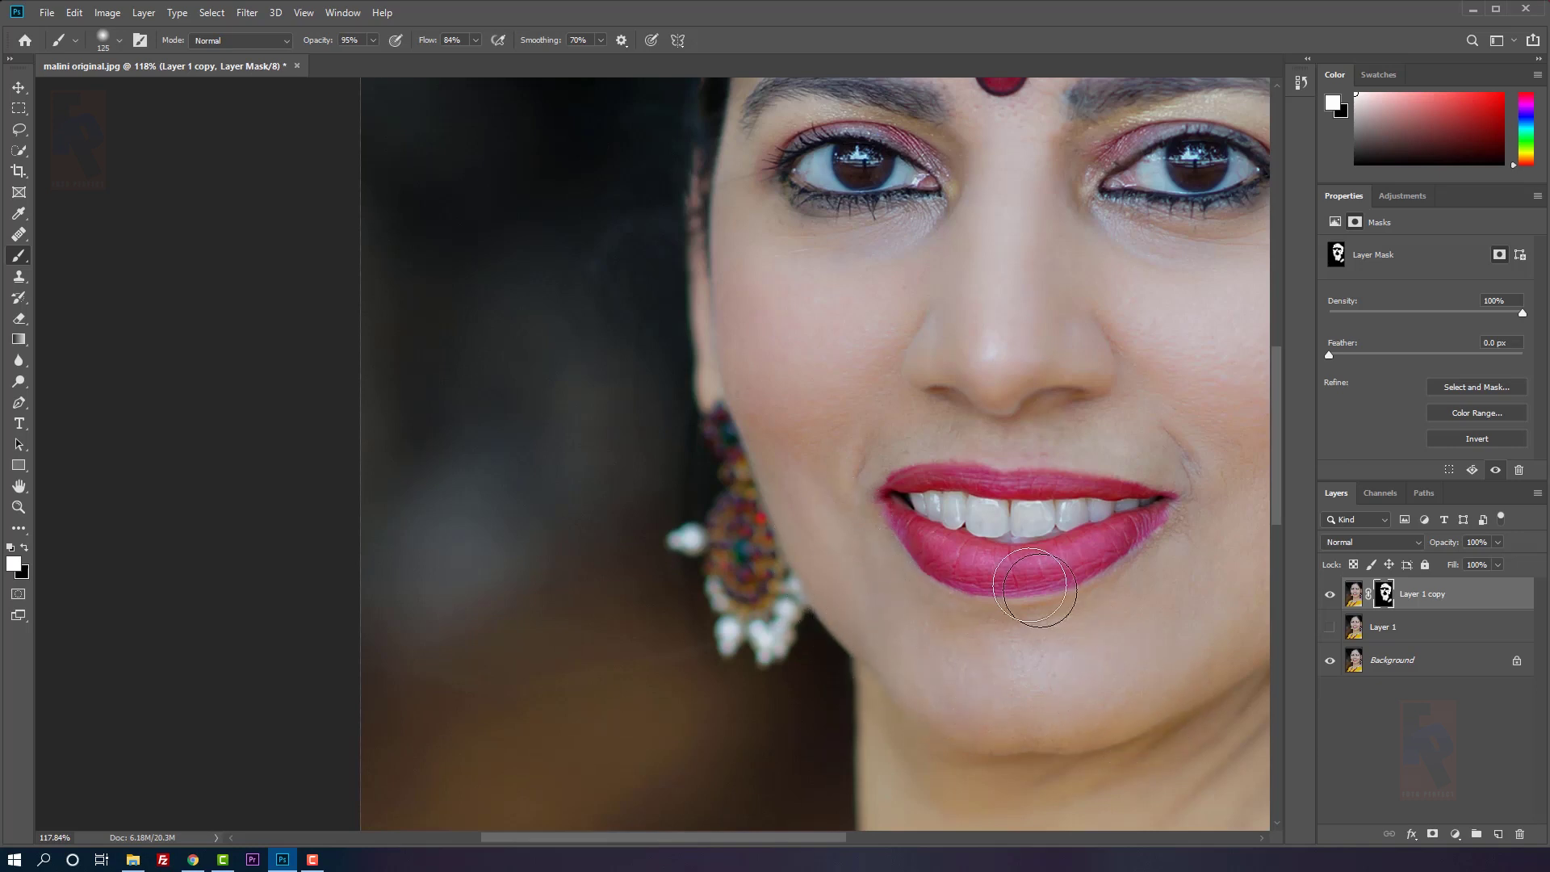
{"action": "key", "text": "bracketleft"}
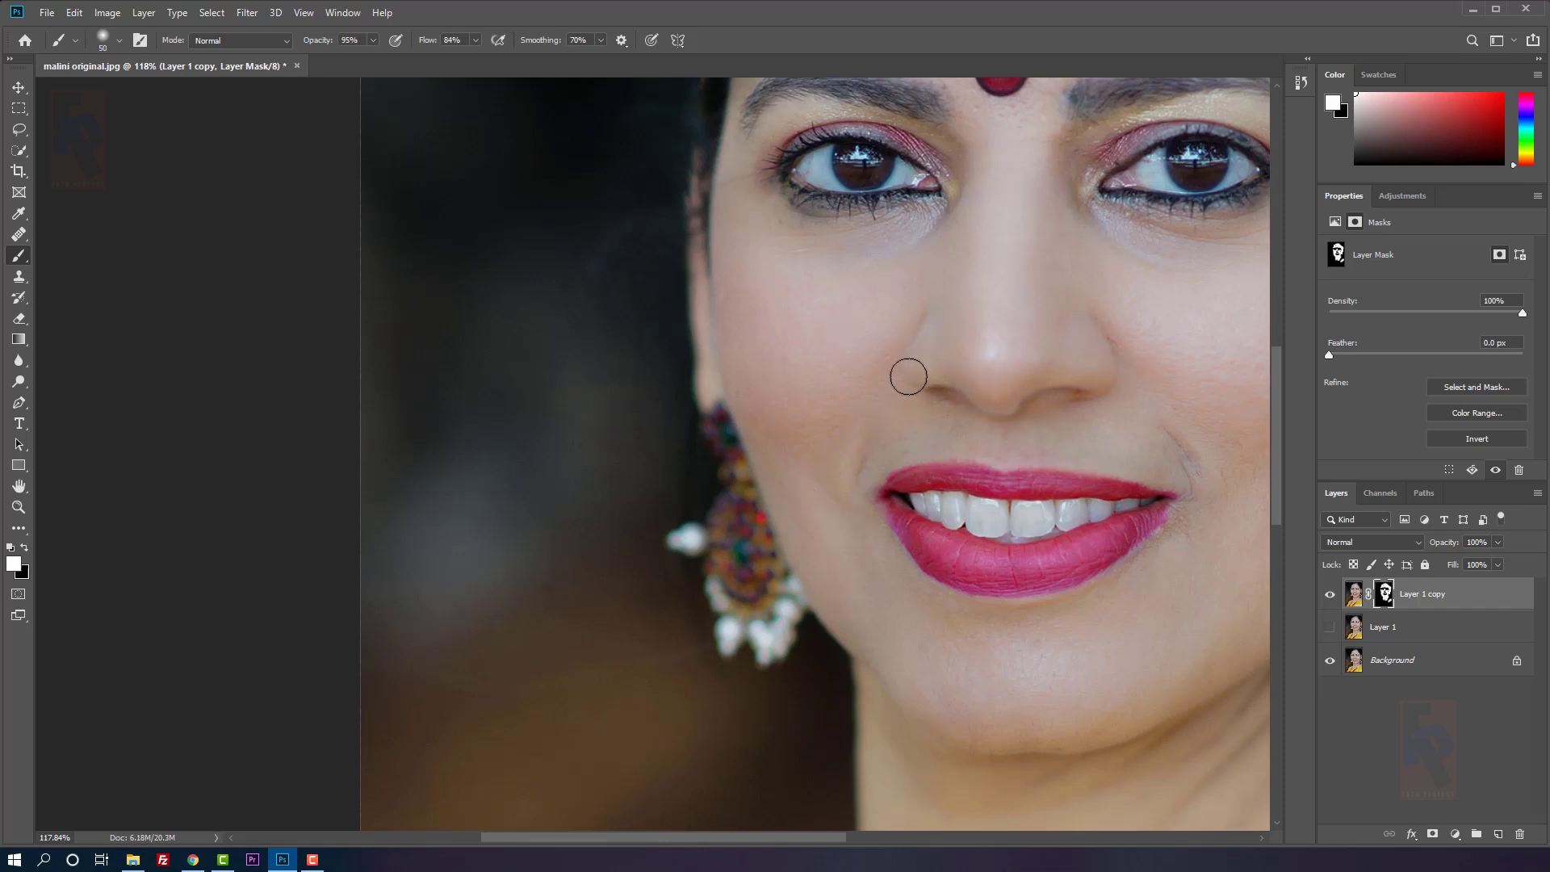
{"action": "left_click_drag", "start_coordinate": [803, 308], "coordinate": [805, 531]}
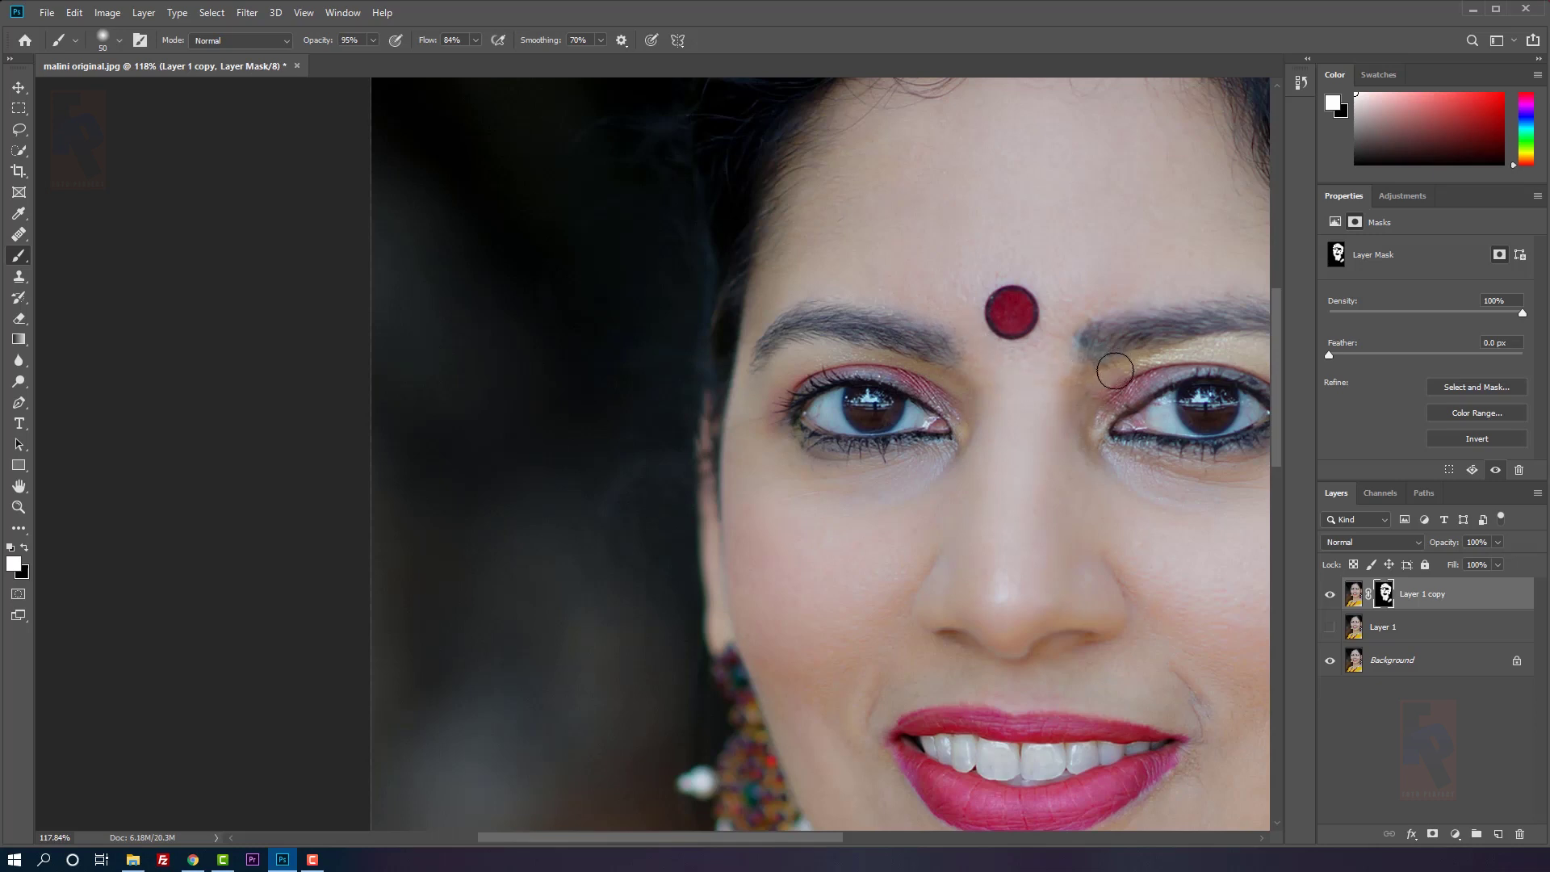
{"action": "left_click_drag", "start_coordinate": [1114, 369], "coordinate": [893, 426]}
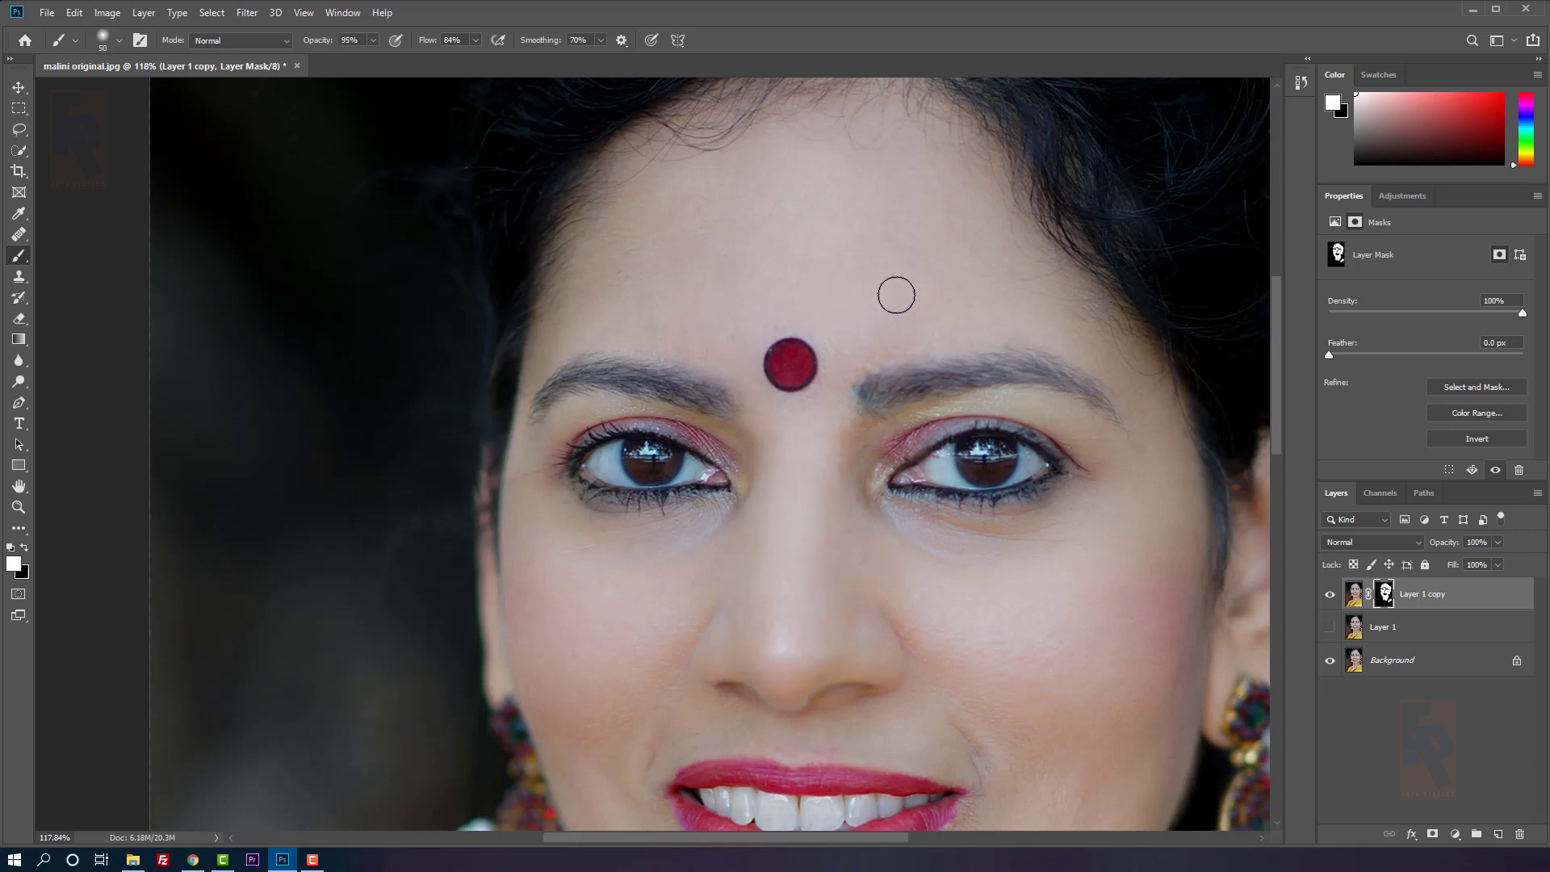
Compare the whole face with and without the retouching by toggling the visibility of Layer 1 copy, leaving it shown
{"action": "scroll", "coordinate": [1053, 519], "scroll_direction": "down", "scroll_amount": 5}
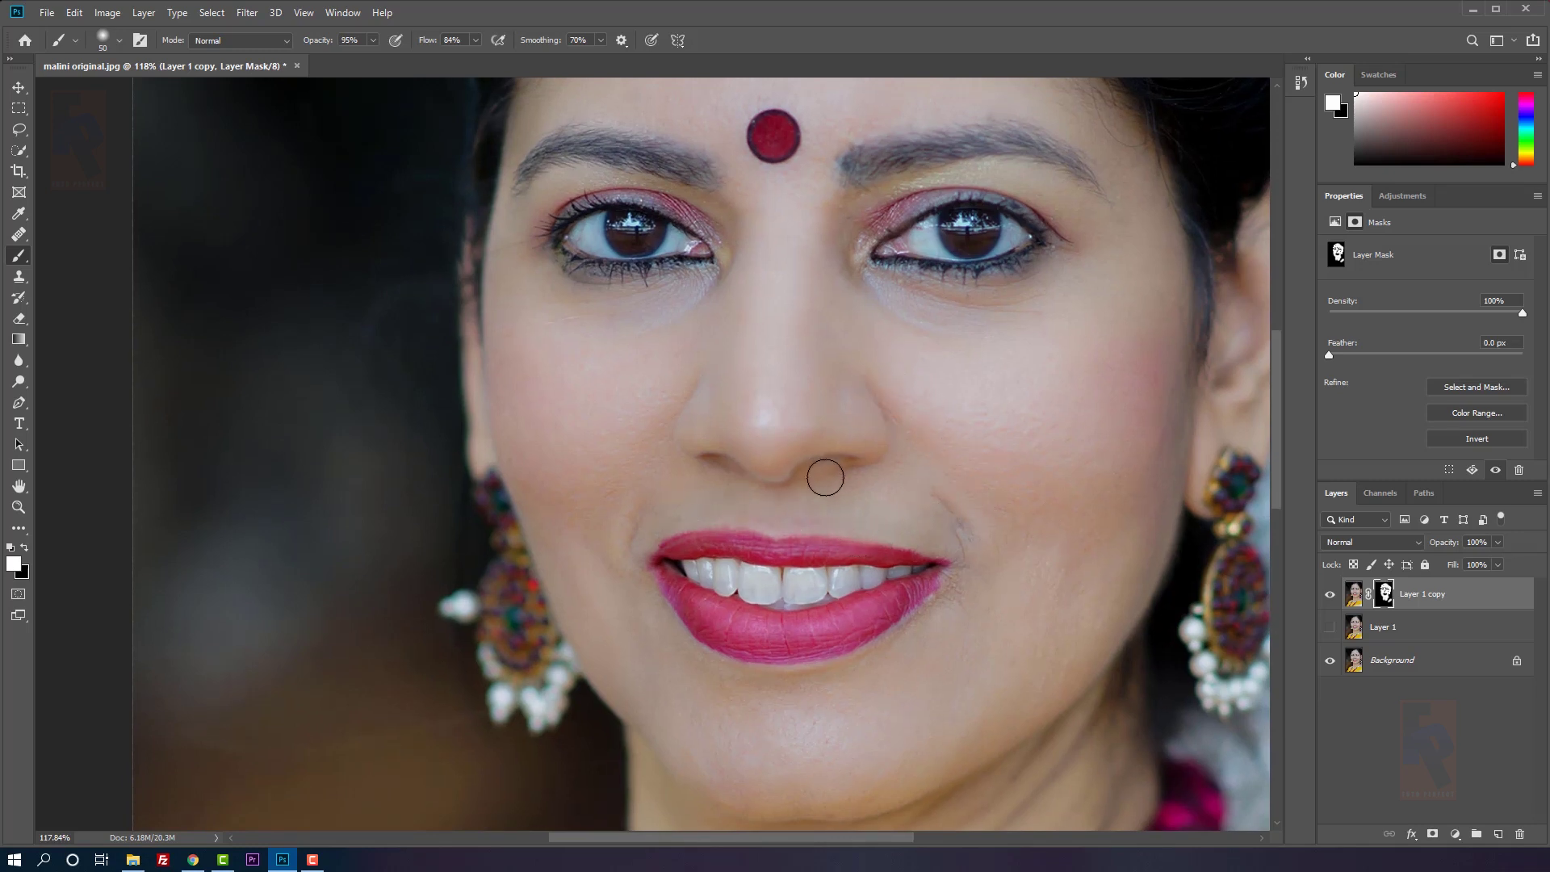
{"action": "scroll", "coordinate": [773, 489], "scroll_direction": "down", "scroll_amount": 4}
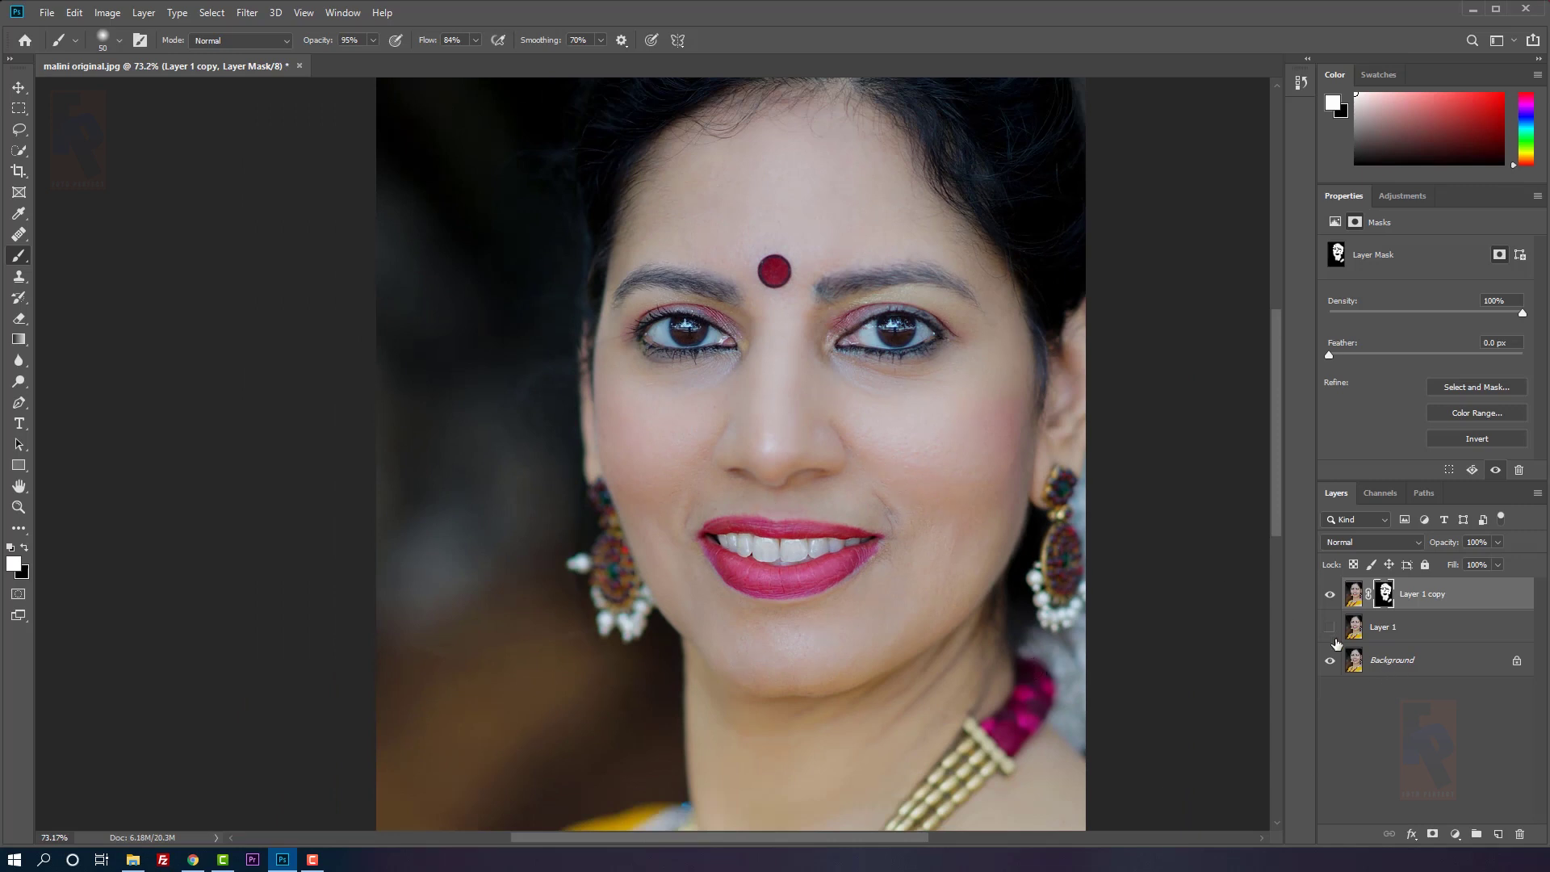
{"action": "left_click", "coordinate": [1330, 596]}
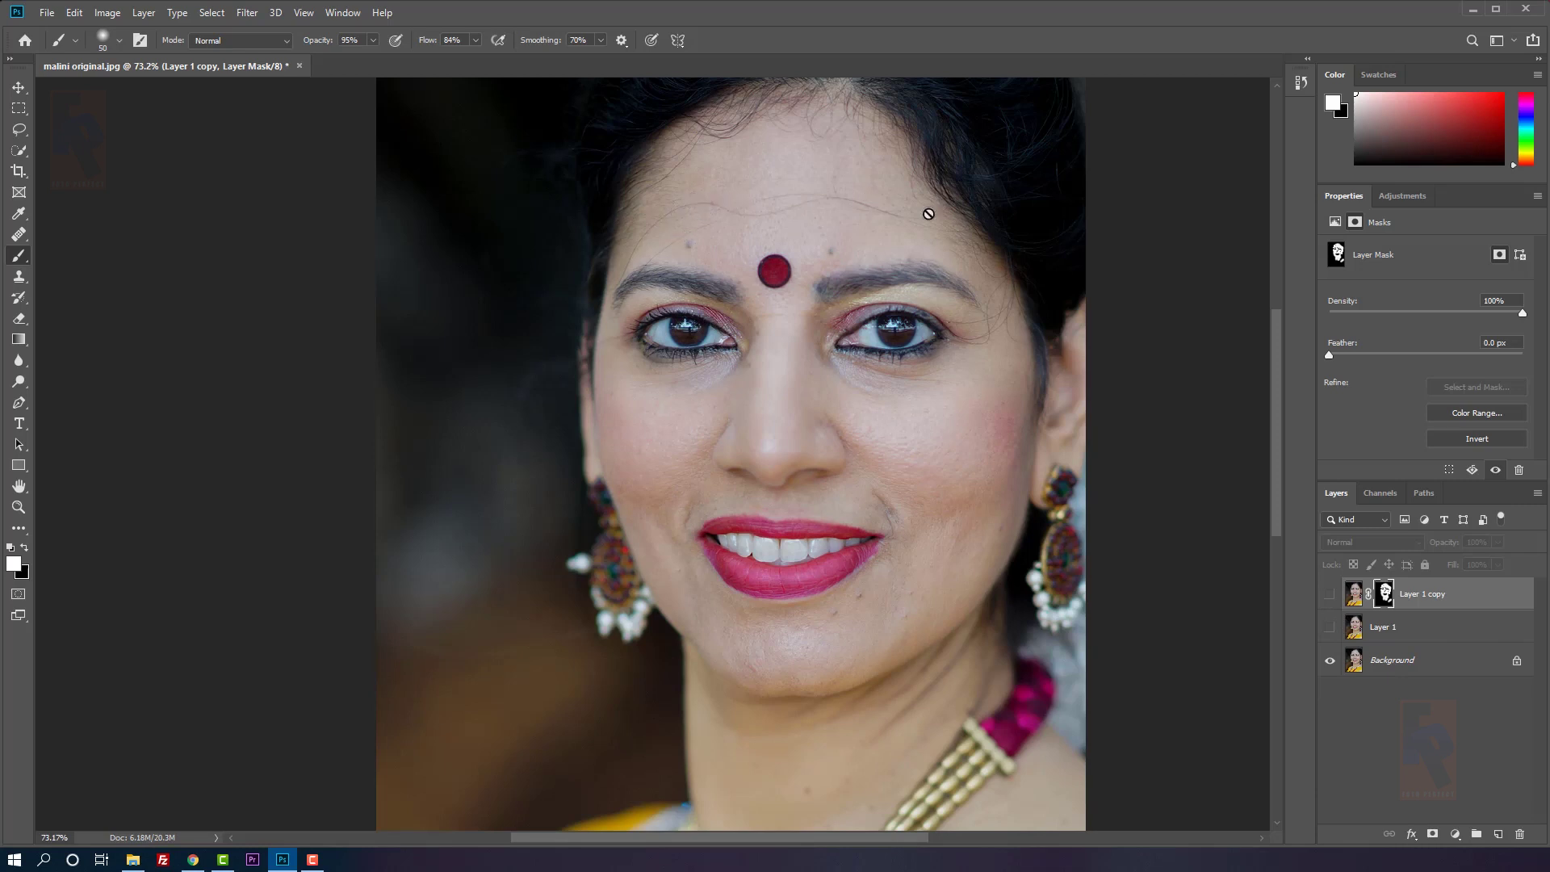
{"action": "left_click", "coordinate": [1329, 597]}
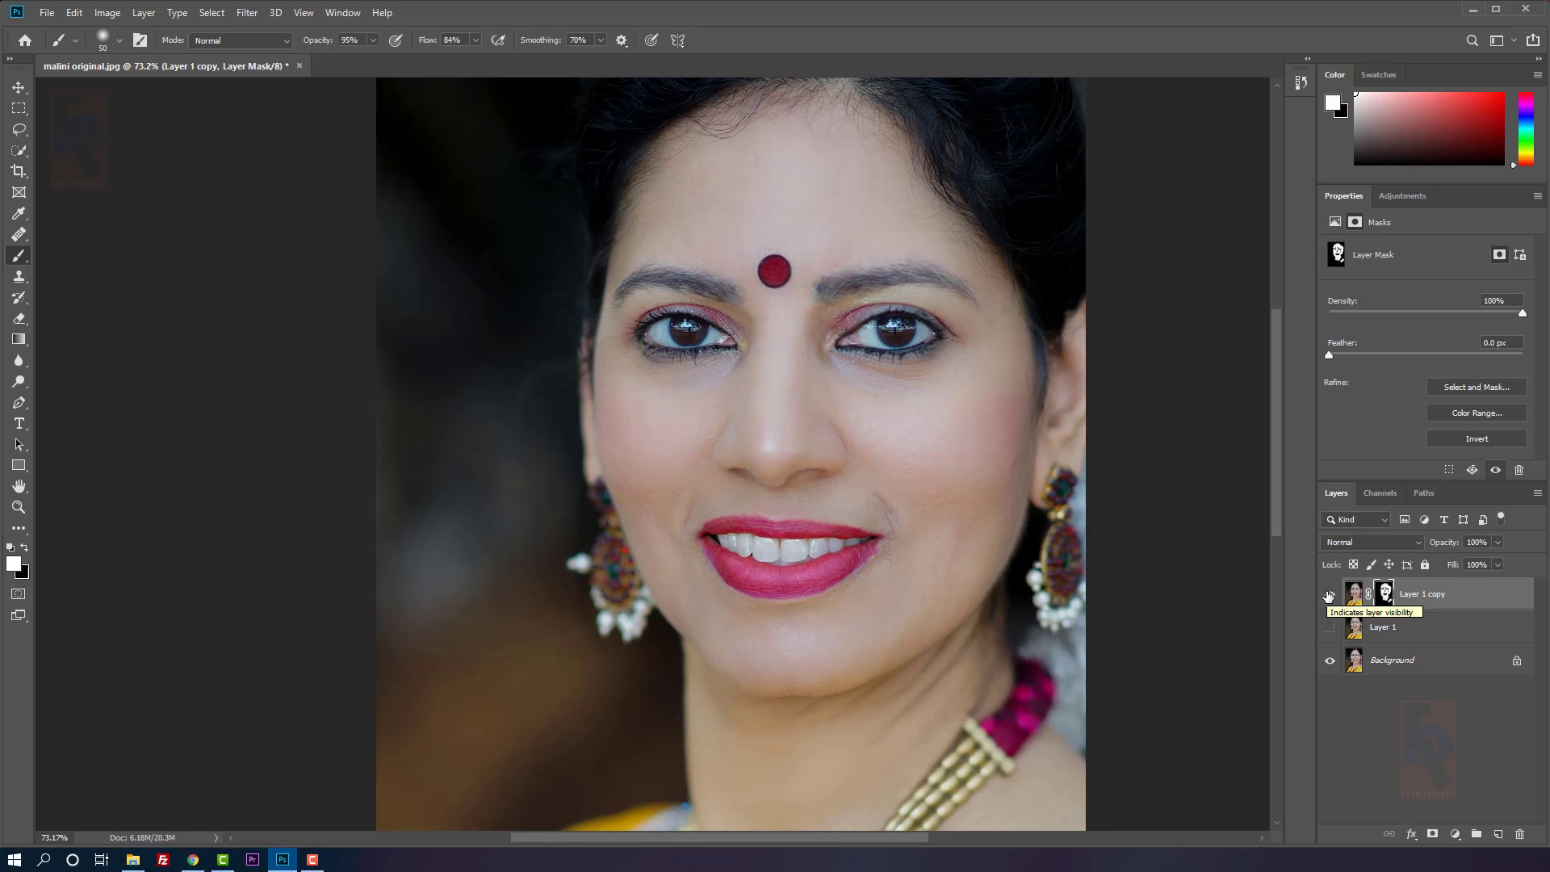
{"action": "left_click", "coordinate": [1328, 596]}
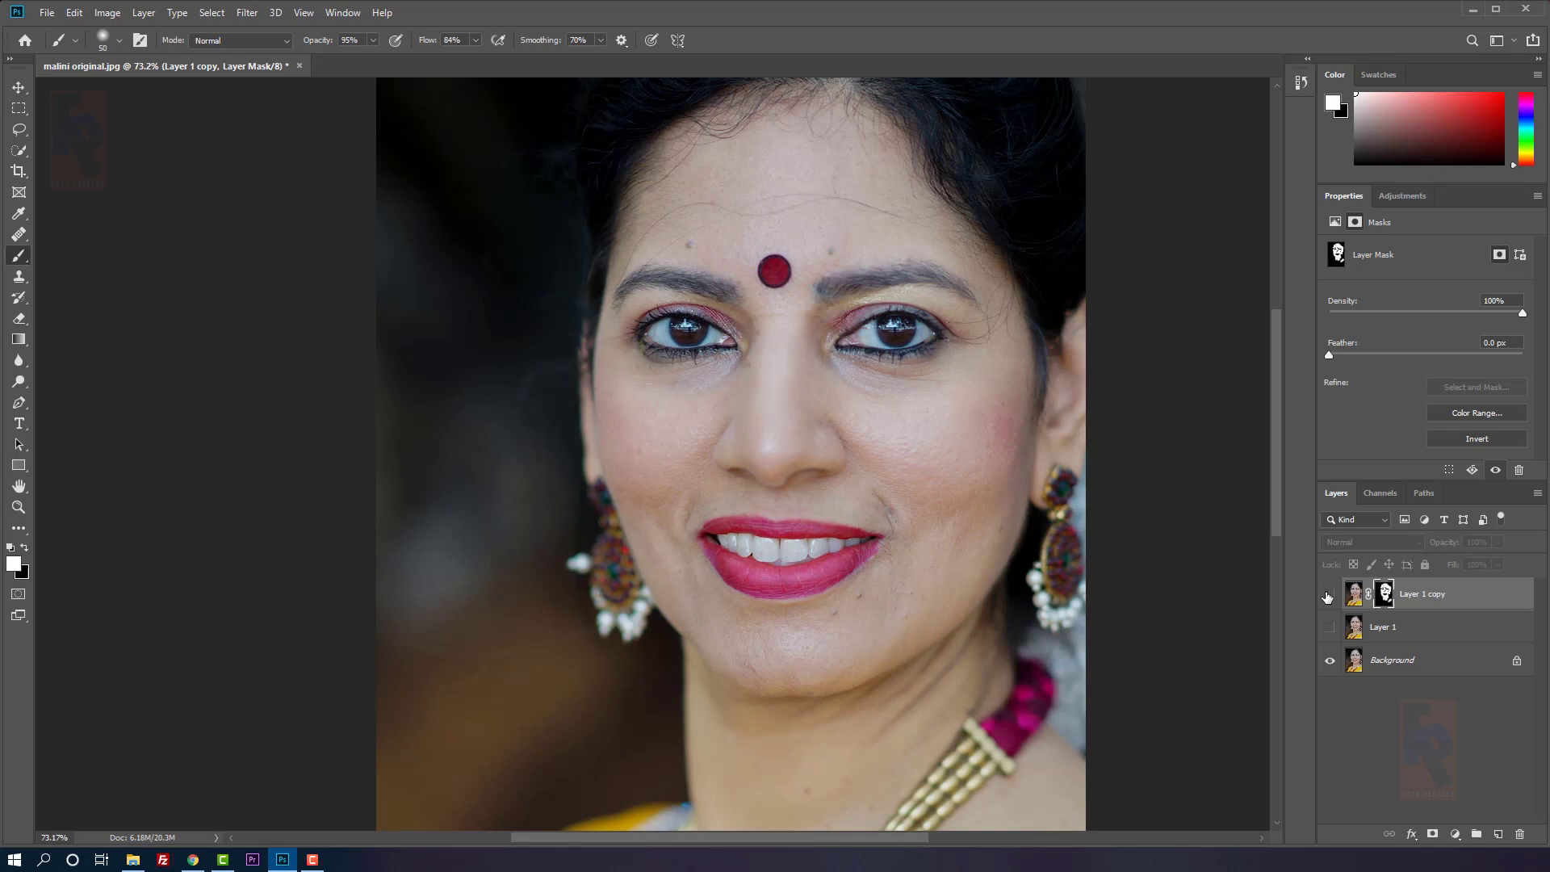
{"action": "left_click", "coordinate": [1327, 596]}
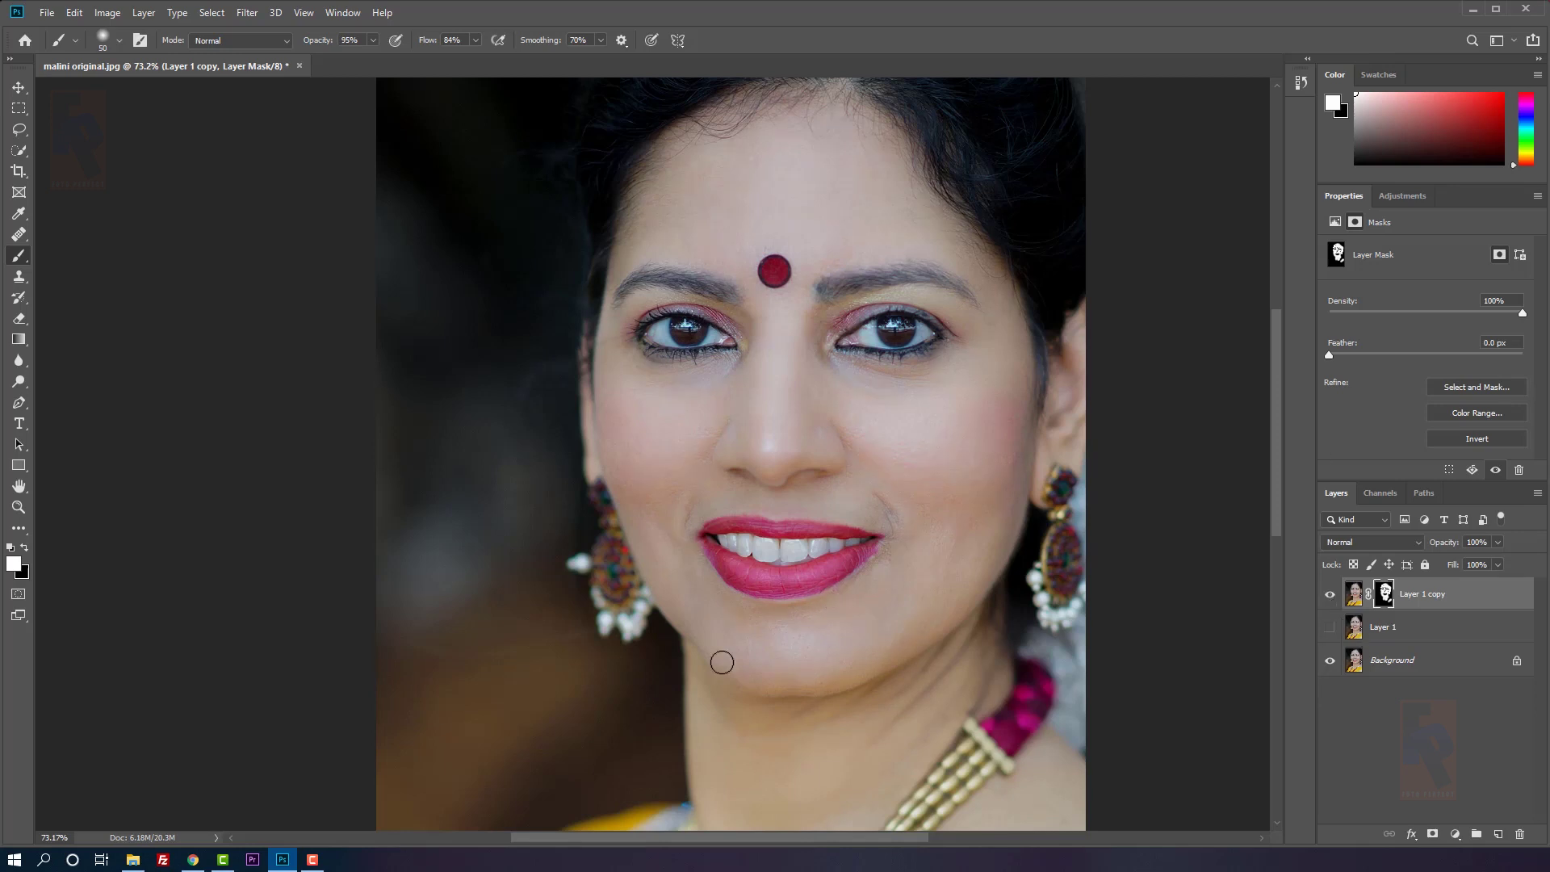
{"action": "left_click", "coordinate": [1328, 598]}
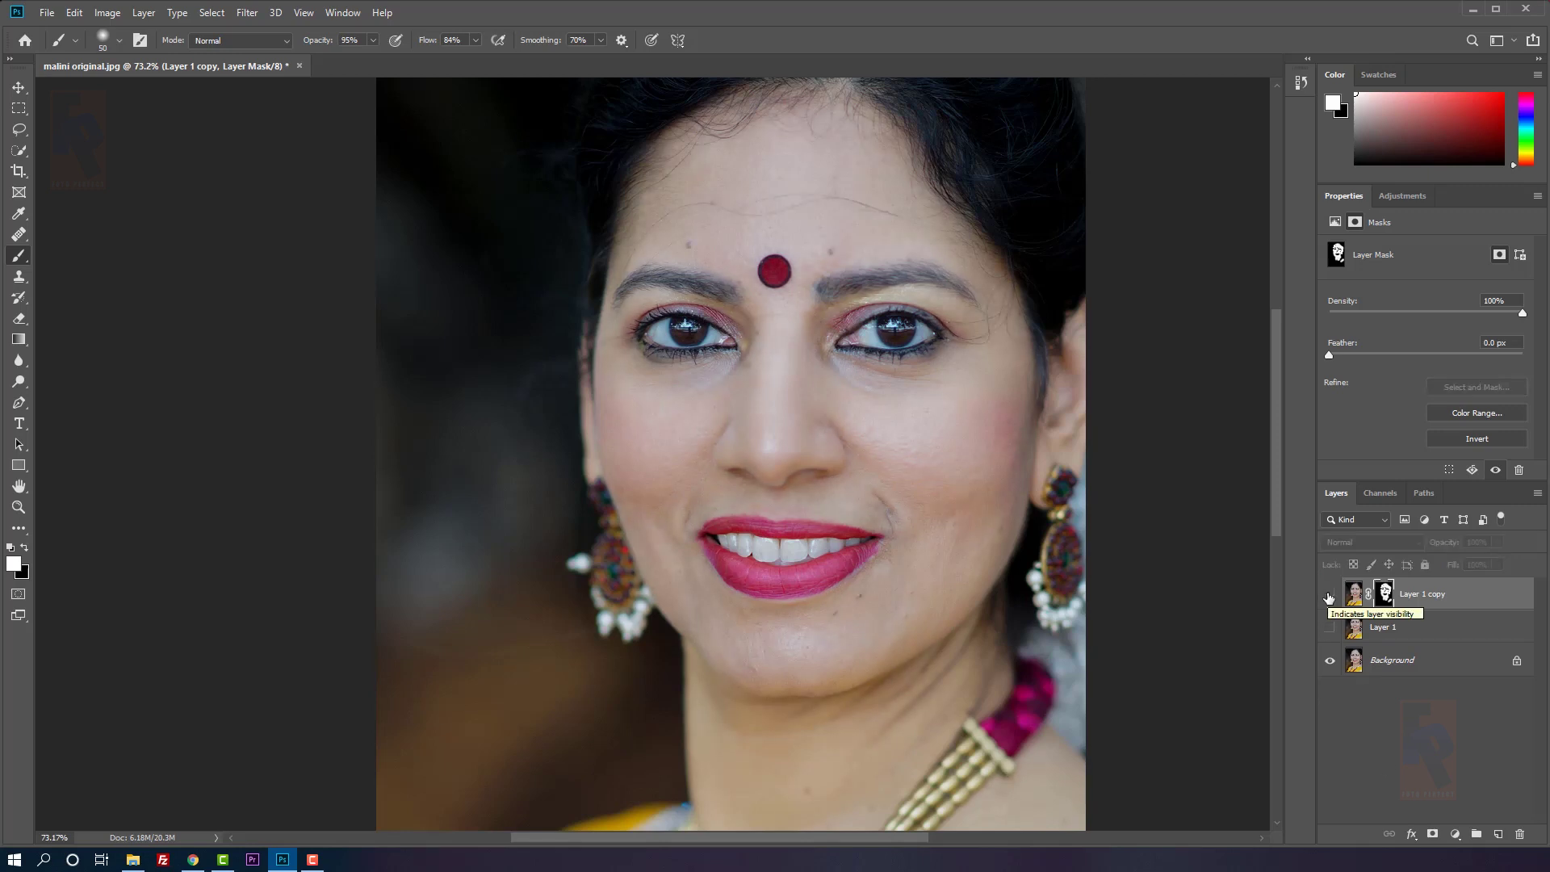
{"action": "left_click", "coordinate": [1328, 597]}
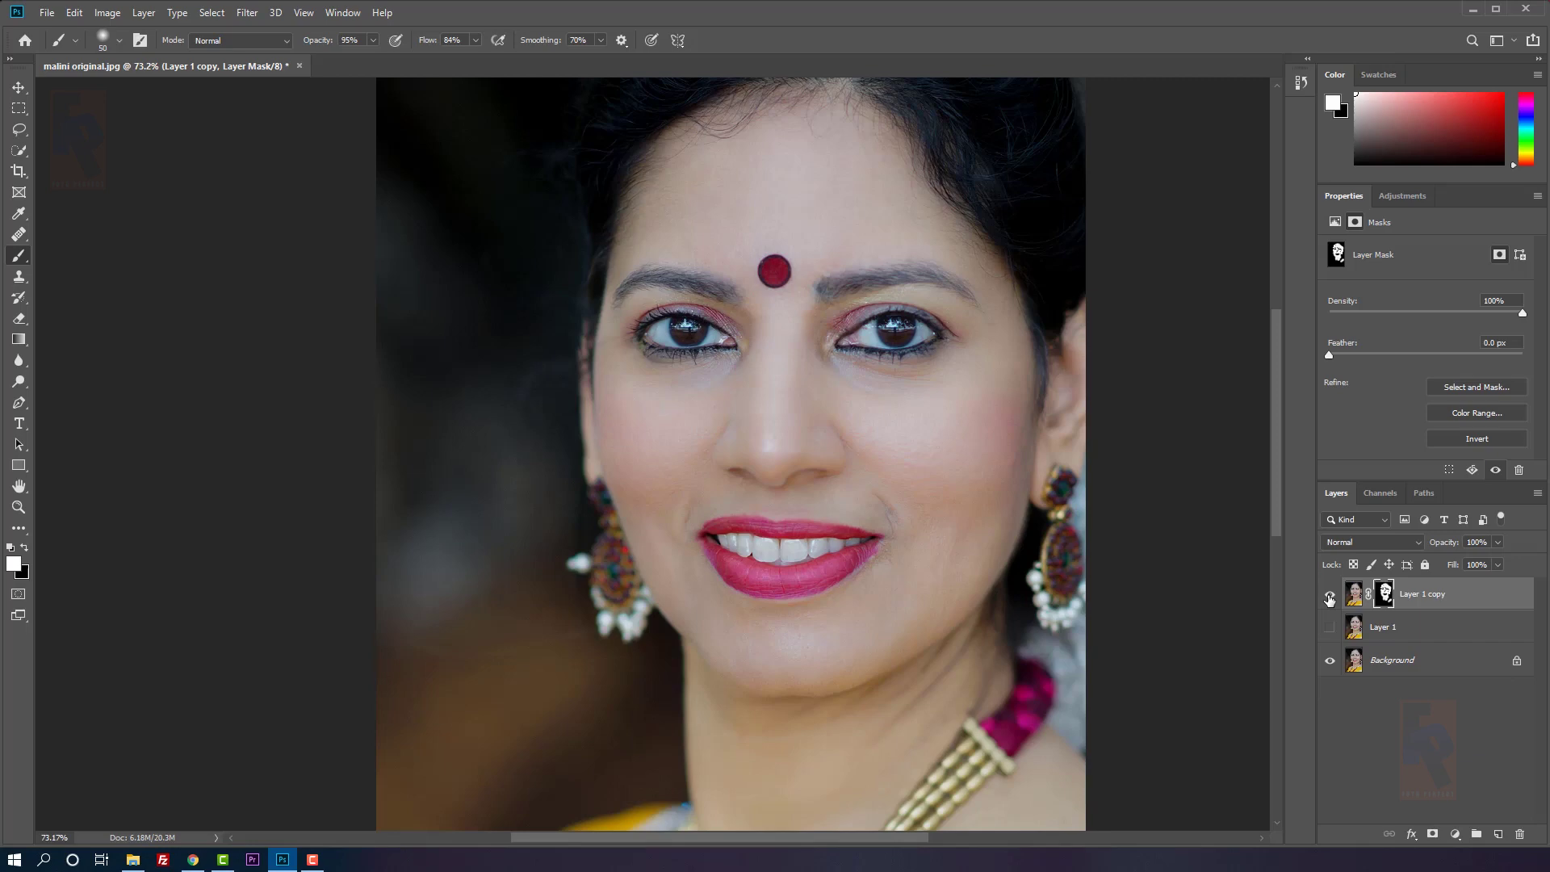